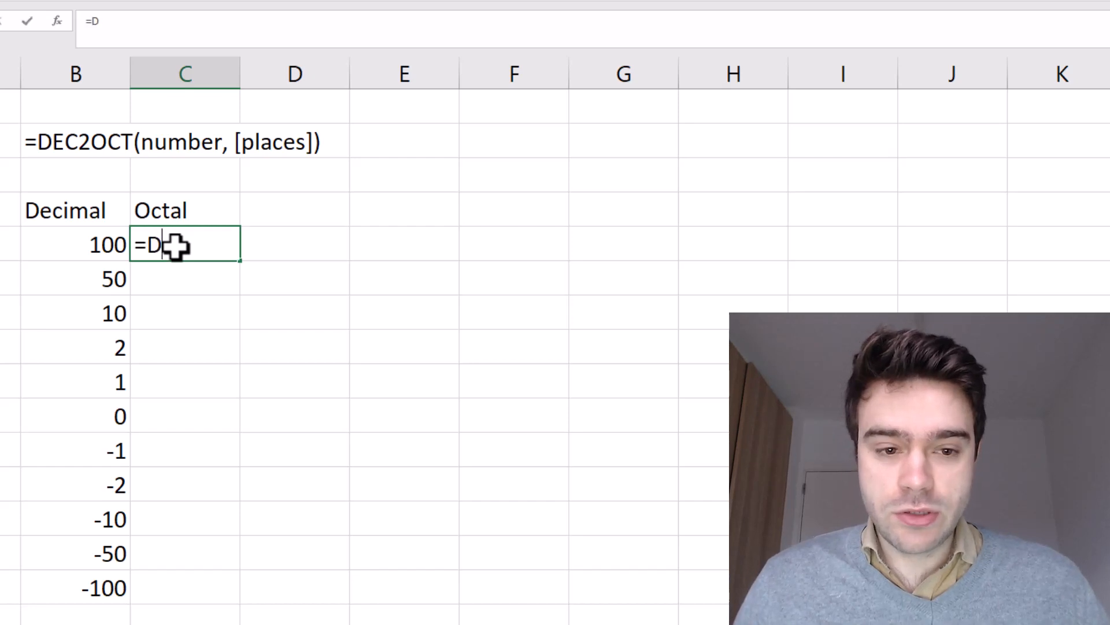
Enter =DEC2OCT(B5) in C5 to convert 100 to octal 144
text(T()
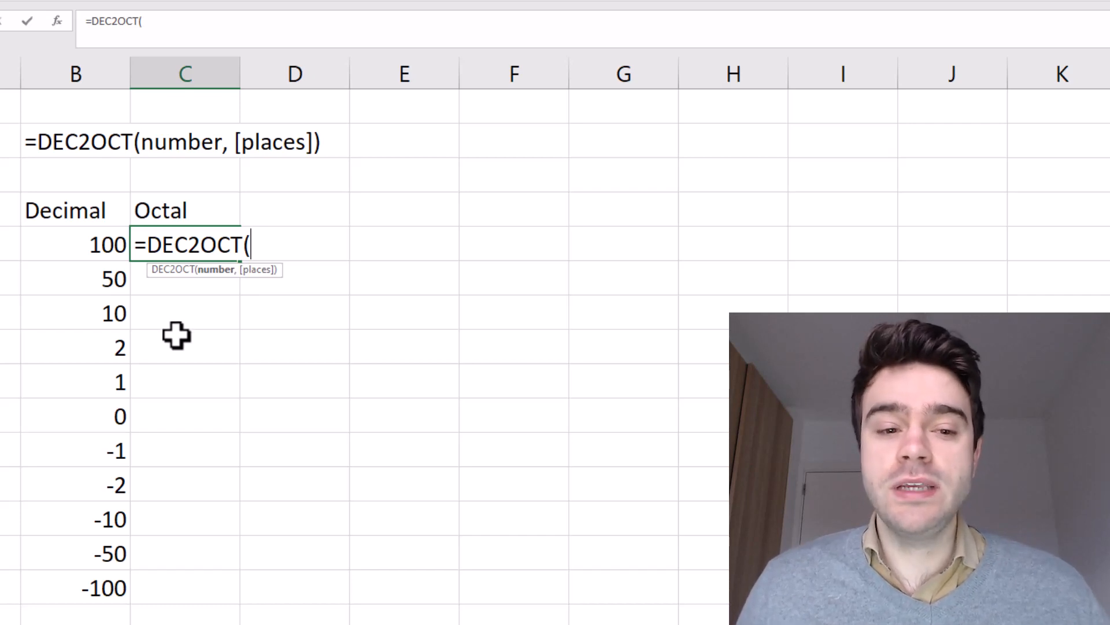
click(67, 246)
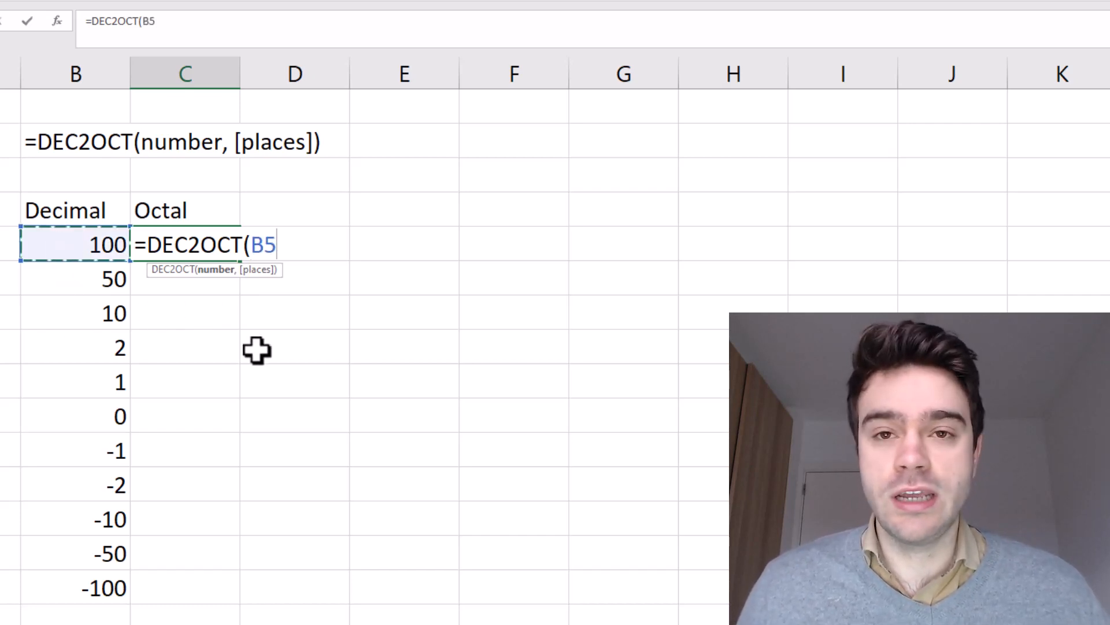
text(,)
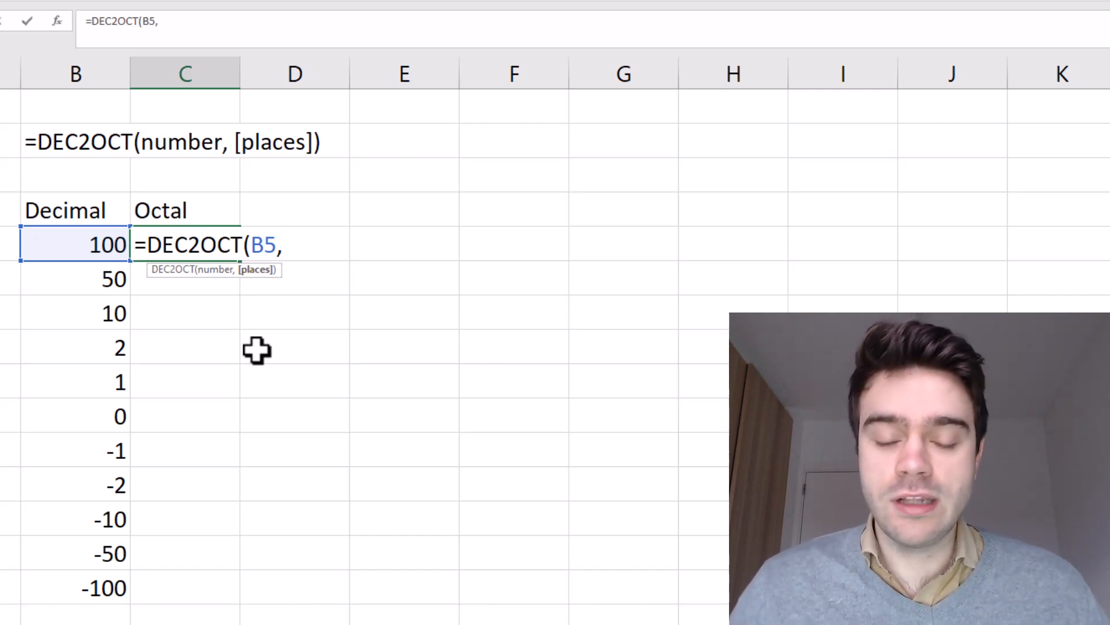
key(BackSpace)
text())
key(Return)
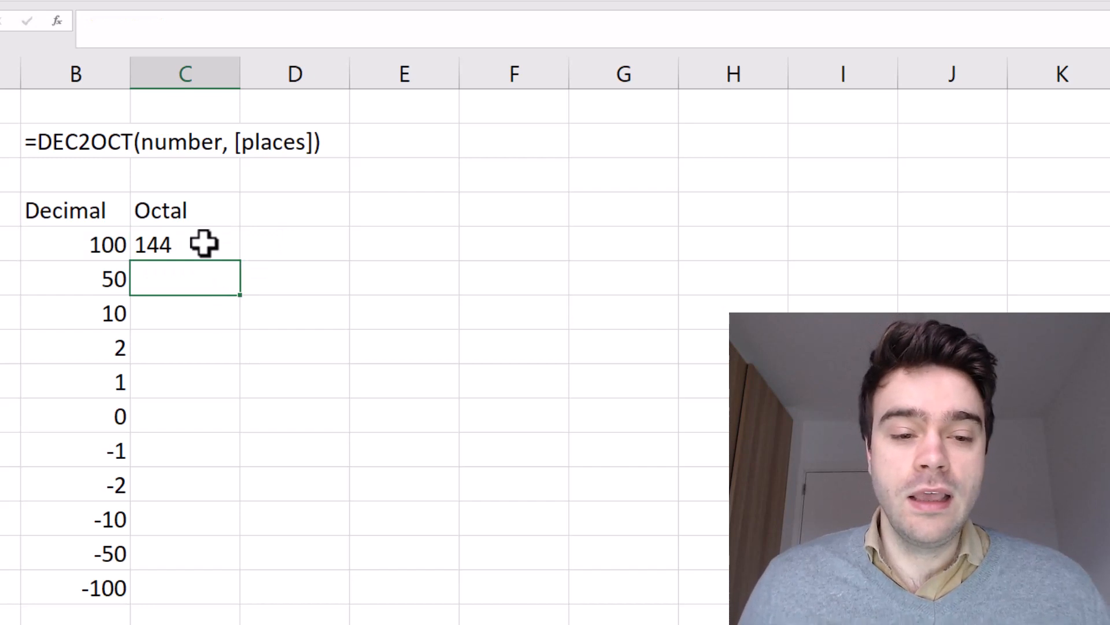
click(229, 248)
Fill DEC2OCT down, change it to =DEC2OCT(B5,5) and refill for padded octals like 00144
double_click(240, 260)
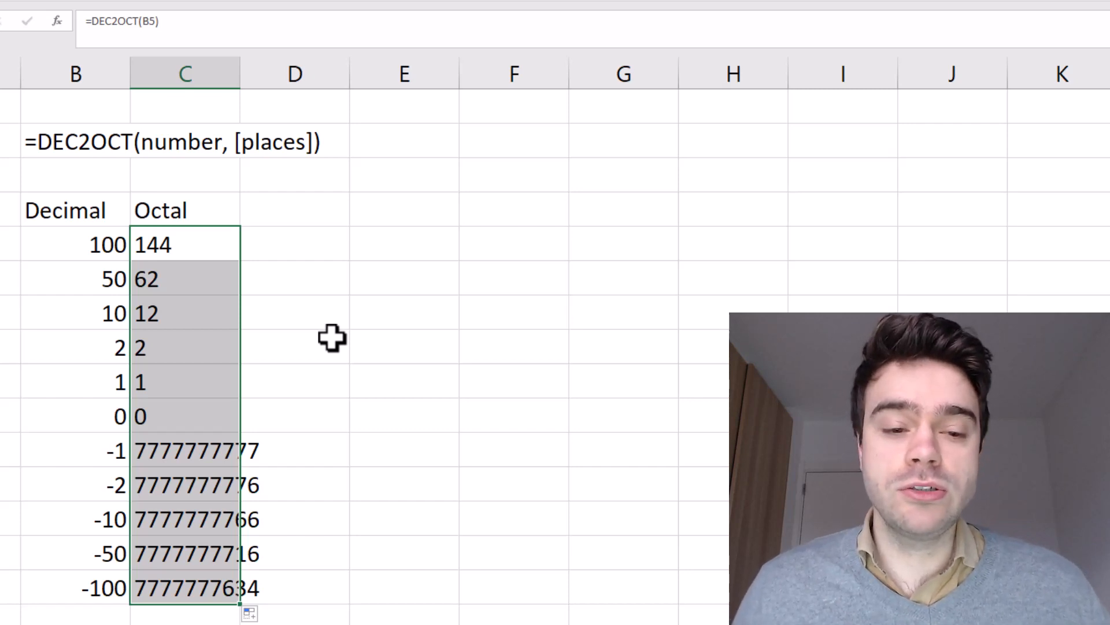
click(224, 237)
click(156, 22)
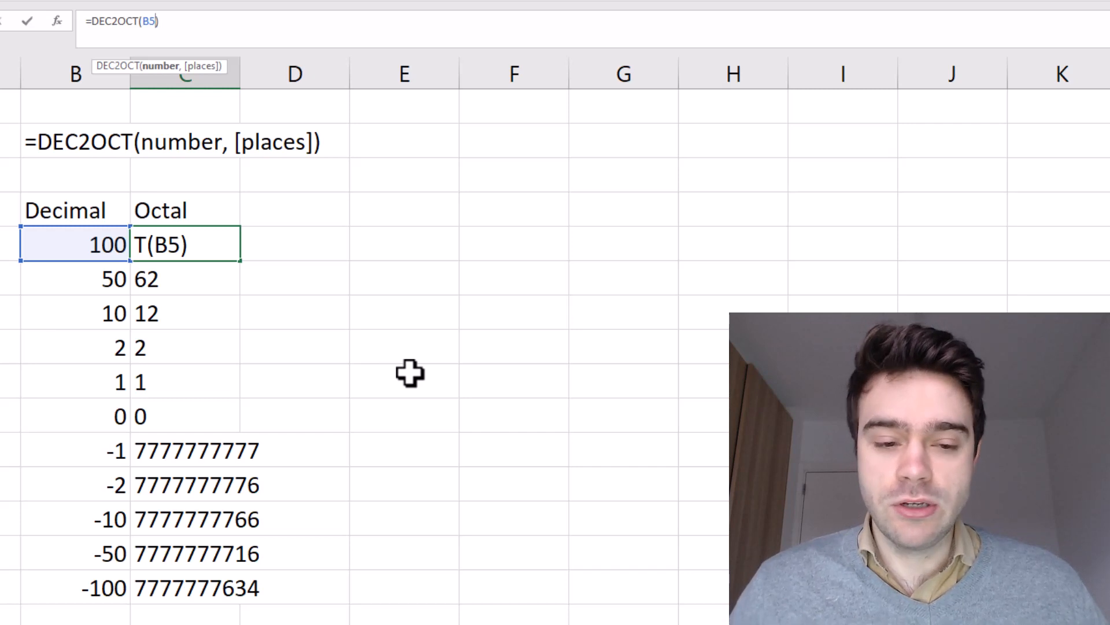
text(,)
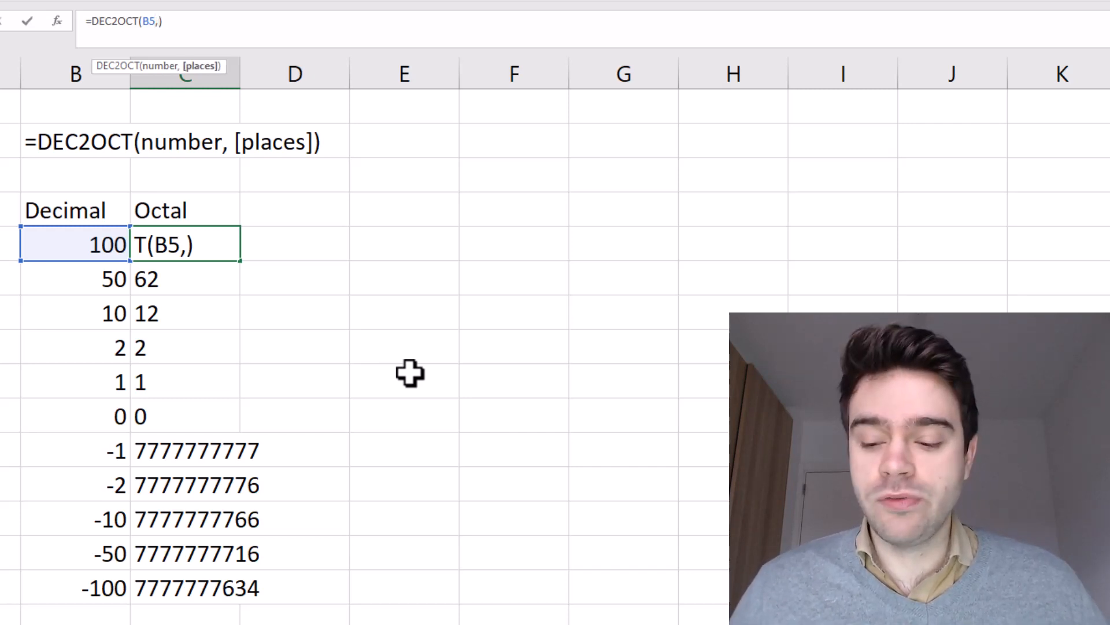
text(5)
key(Return)
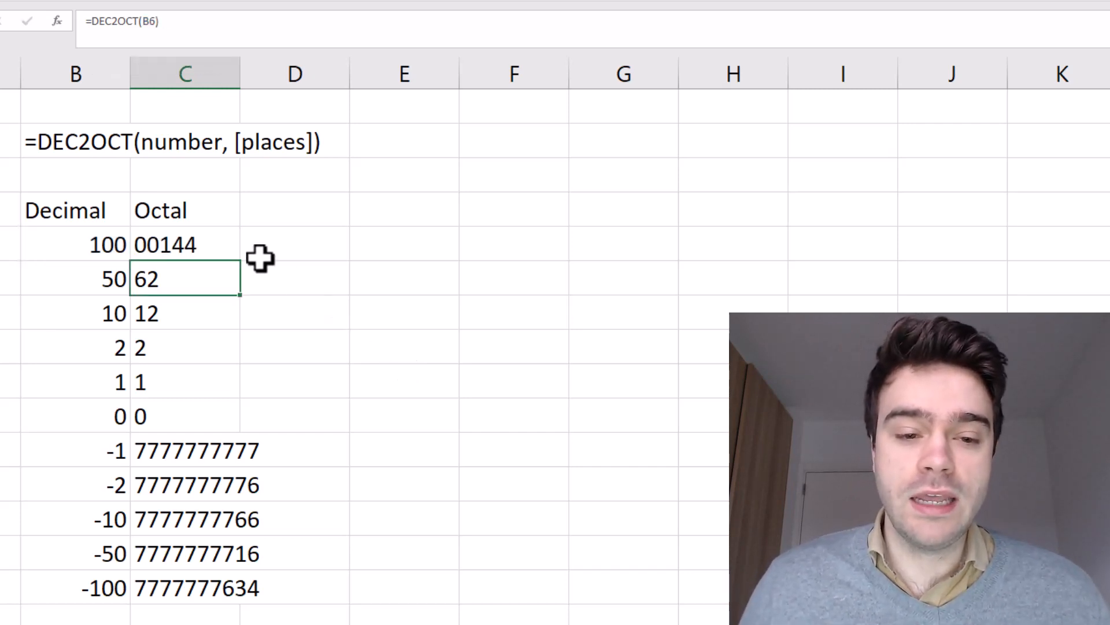
click(226, 242)
double_click(239, 261)
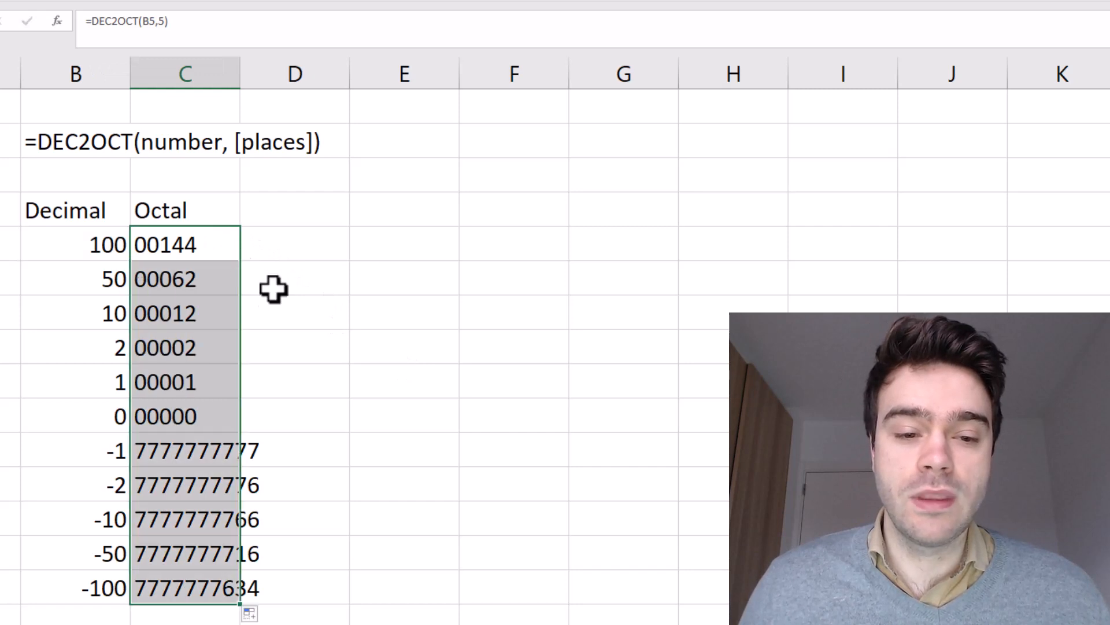
click(338, 324)
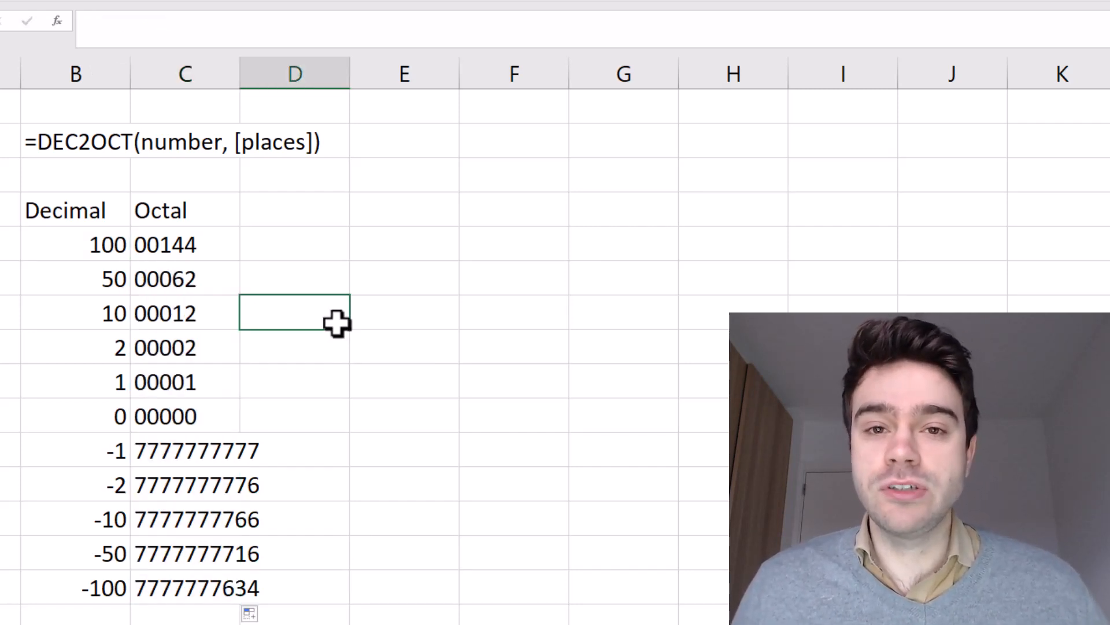
click(361, 384)
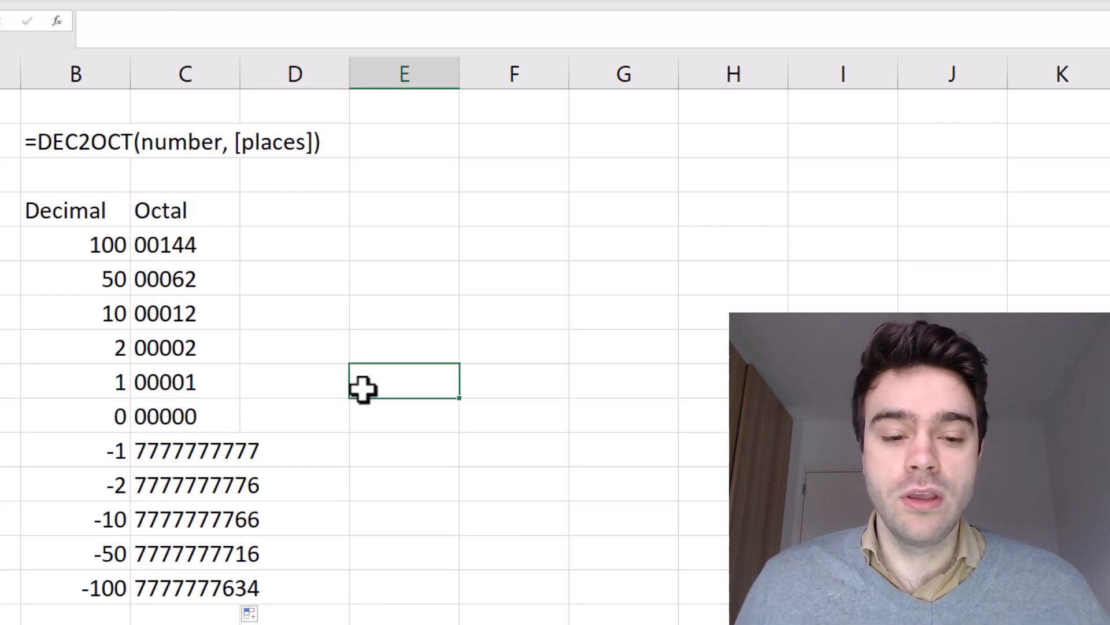
click(218, 462)
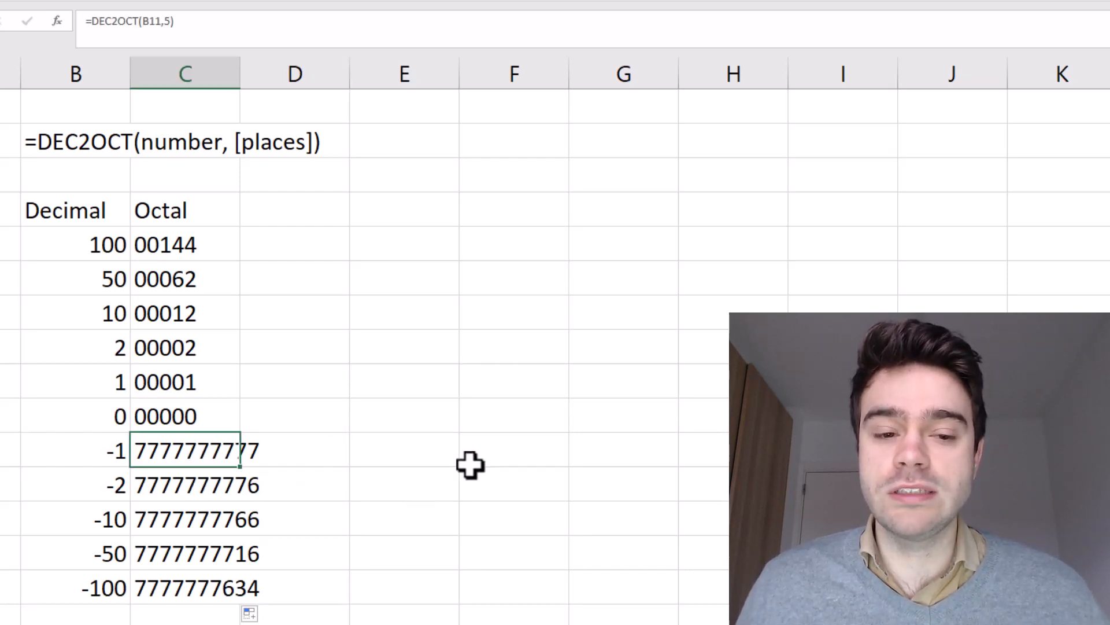
click(392, 450)
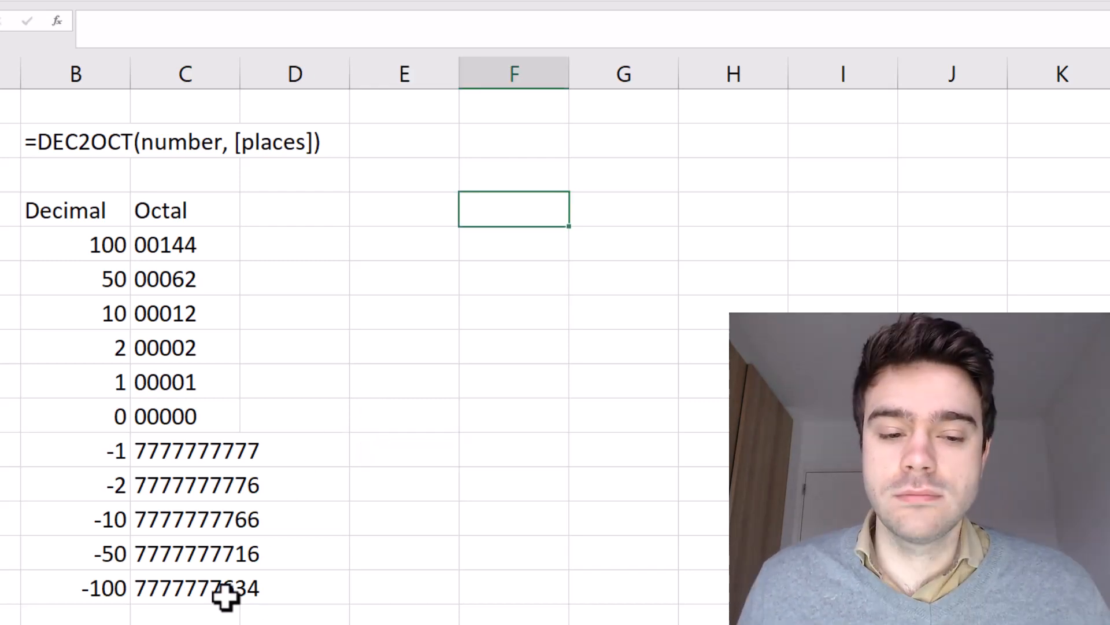
Enter the digits 4, 8 and 9 across F4:H4
text(4)
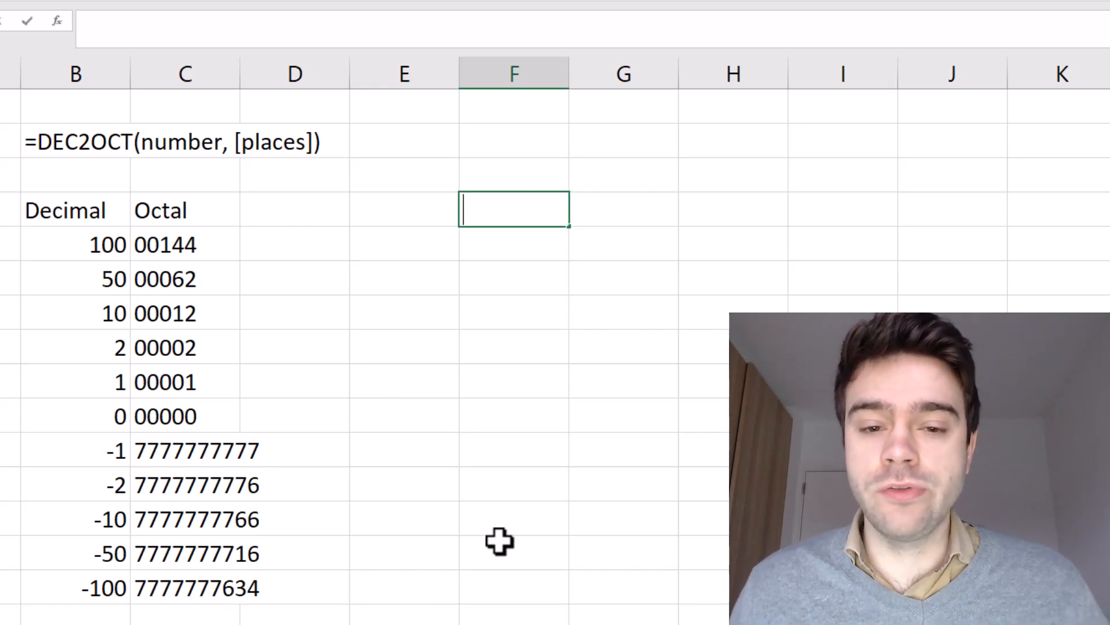
key(Tab)
text(8)
key(Tab)
text(9)
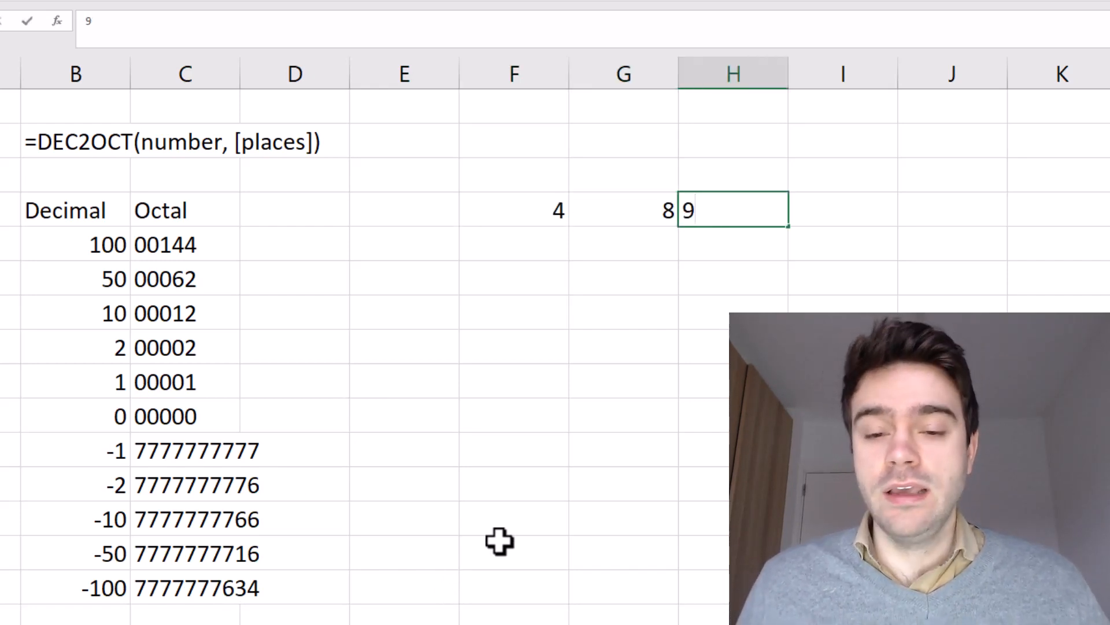
key(Tab)
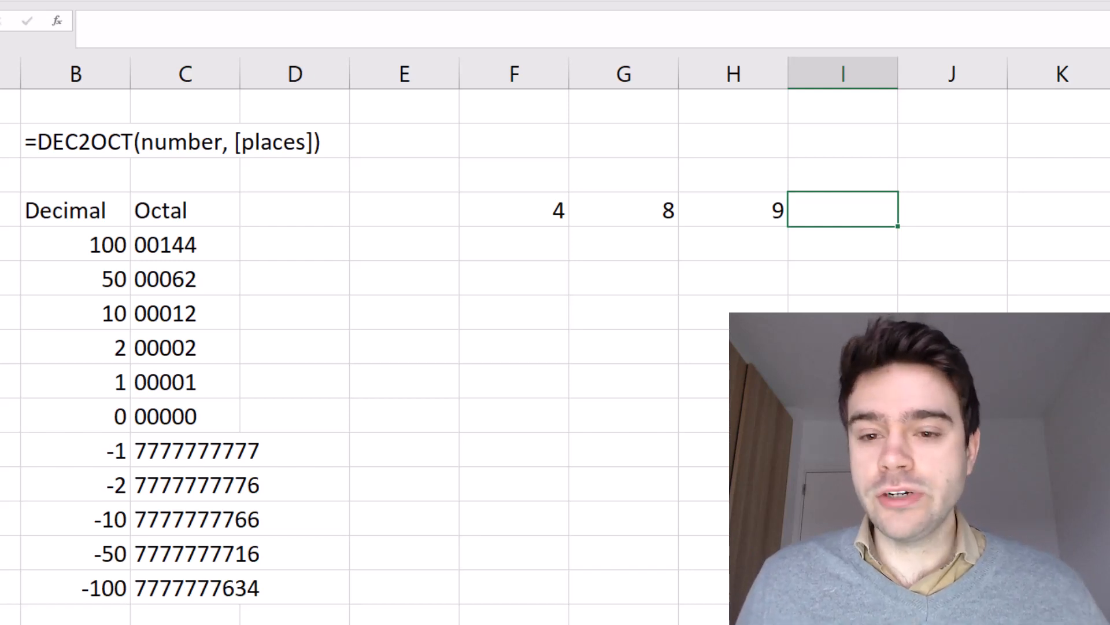
Enter the place values 1, 10 and 100 beneath the 9, 8 and 4
click(776, 248)
text(1)
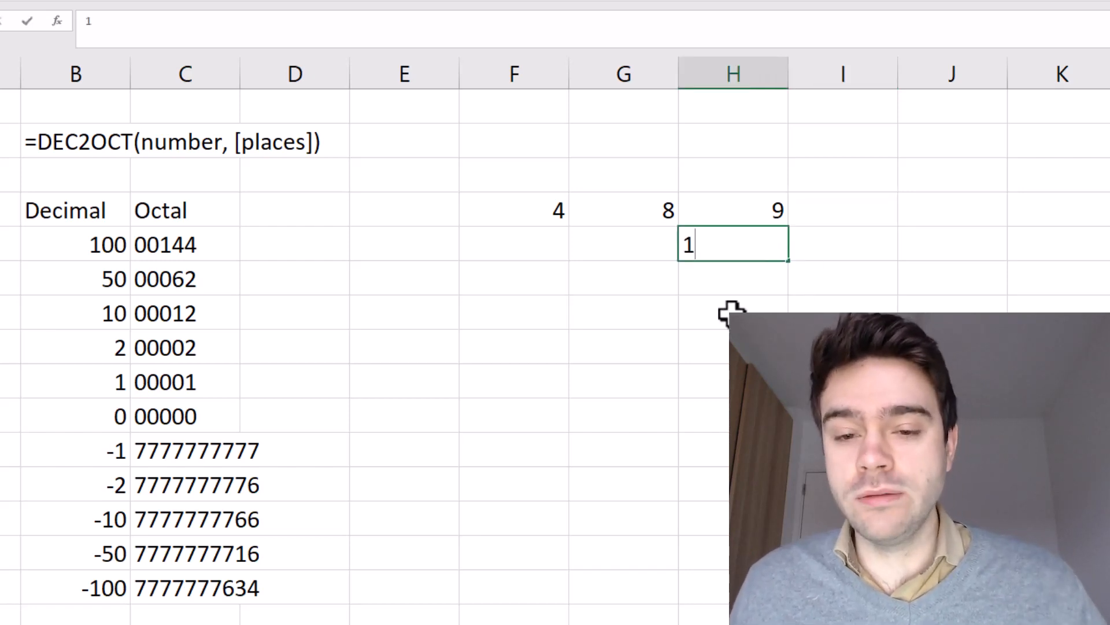
click(652, 243)
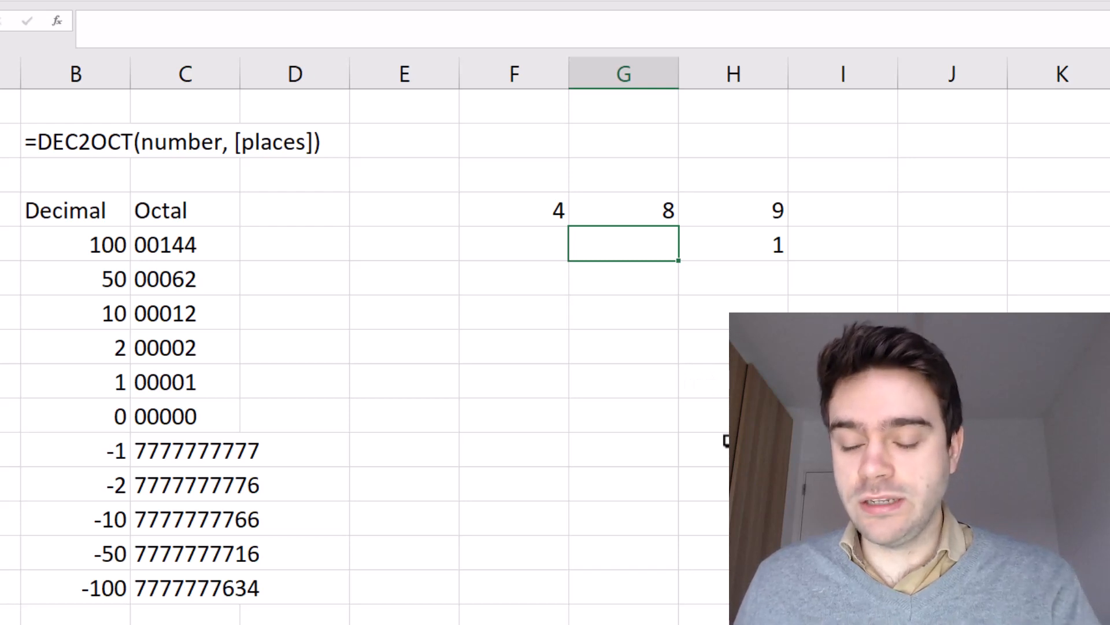
text(10)
click(515, 243)
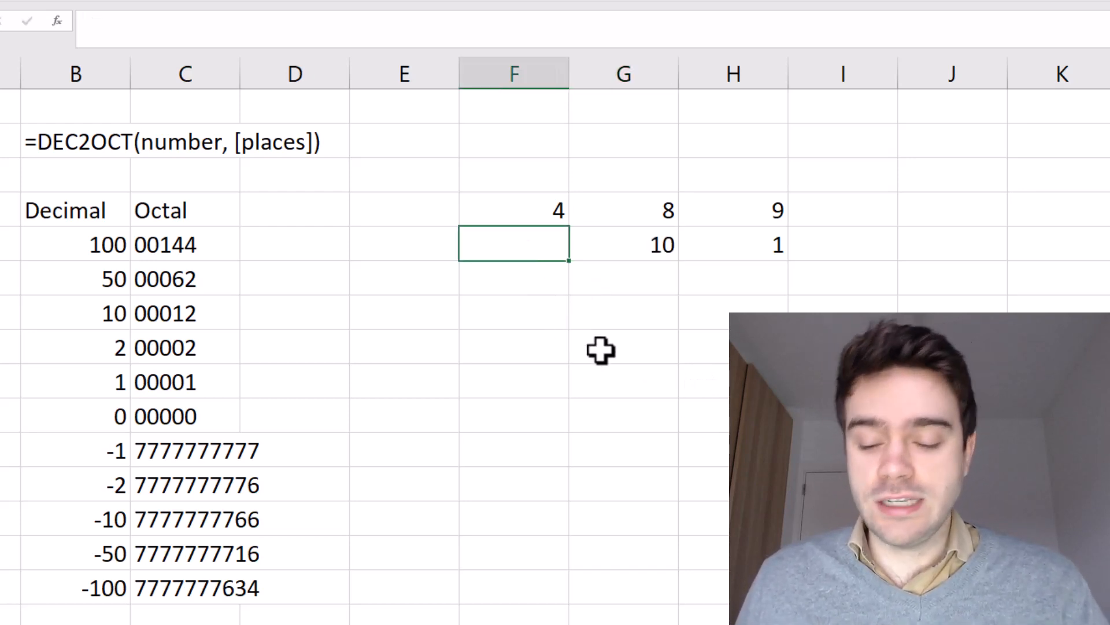
text(100)
key(Return)
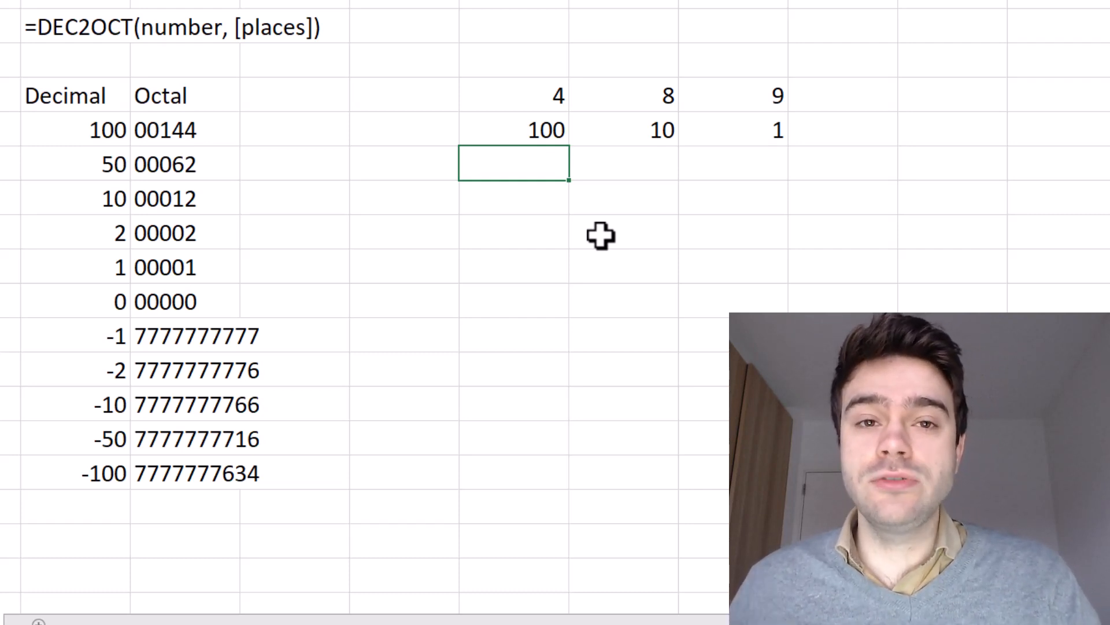
Enter =10^0 in the cell below the 1 so it shows 1
click(711, 165)
click(593, 167)
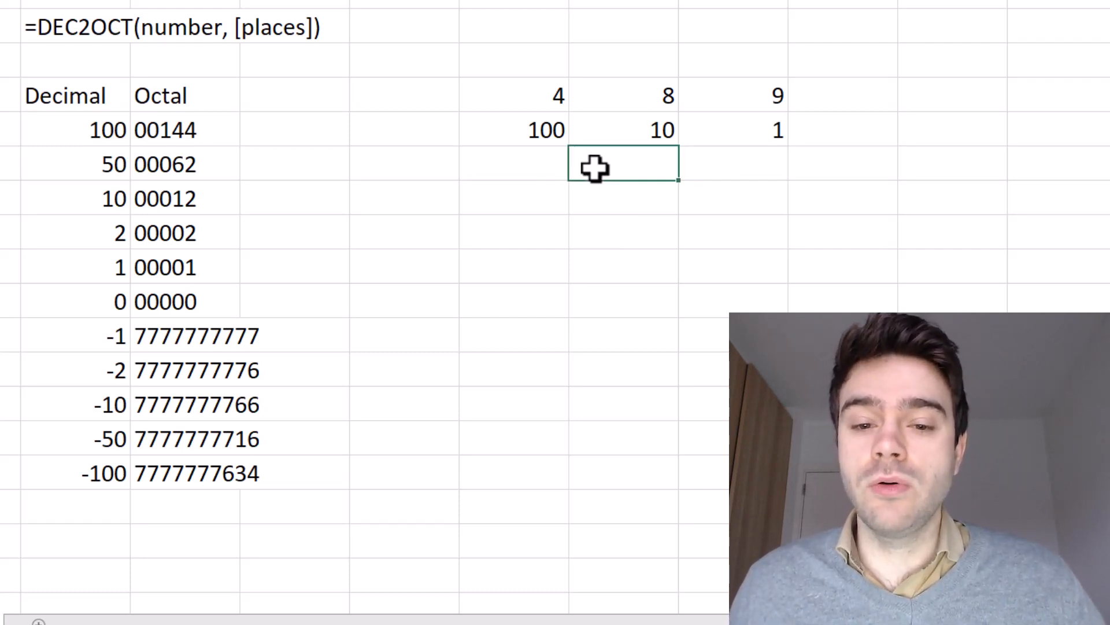
click(506, 177)
click(711, 162)
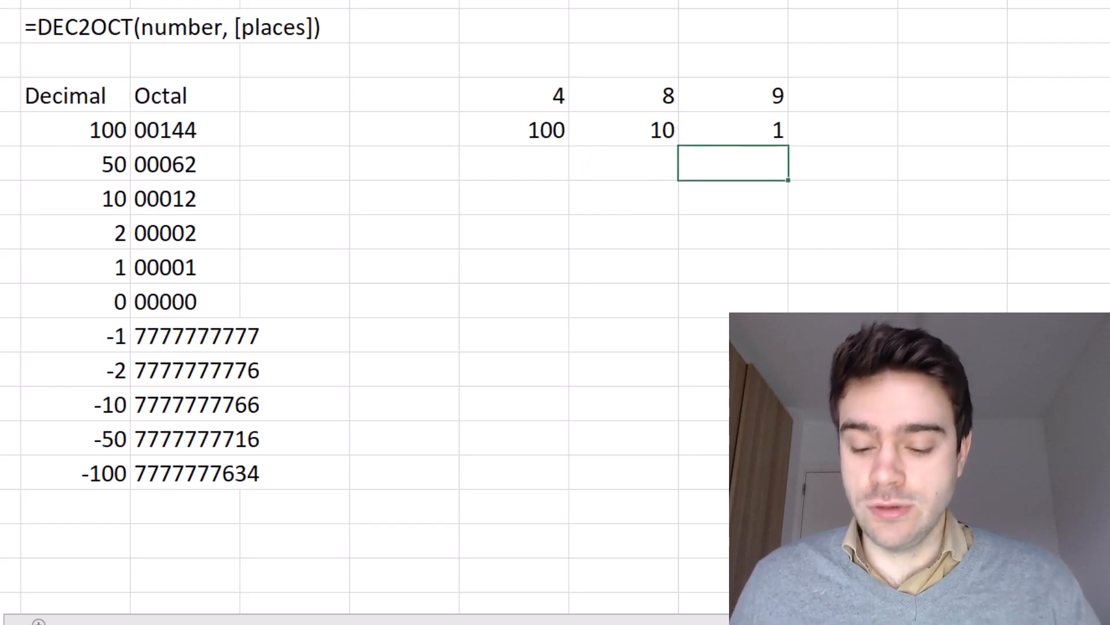
text(=10^^)
key(BackSpace)
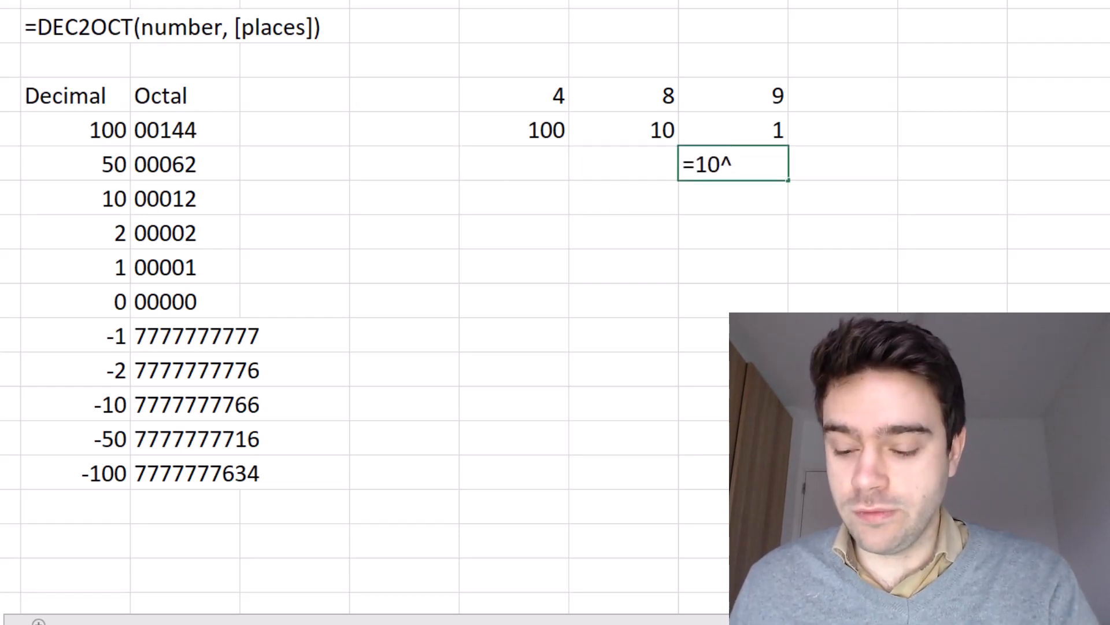
text(0)
key(Return)
Enter =10^1 and =10^2 below the 10 and 100, showing 10 and 100
click(649, 184)
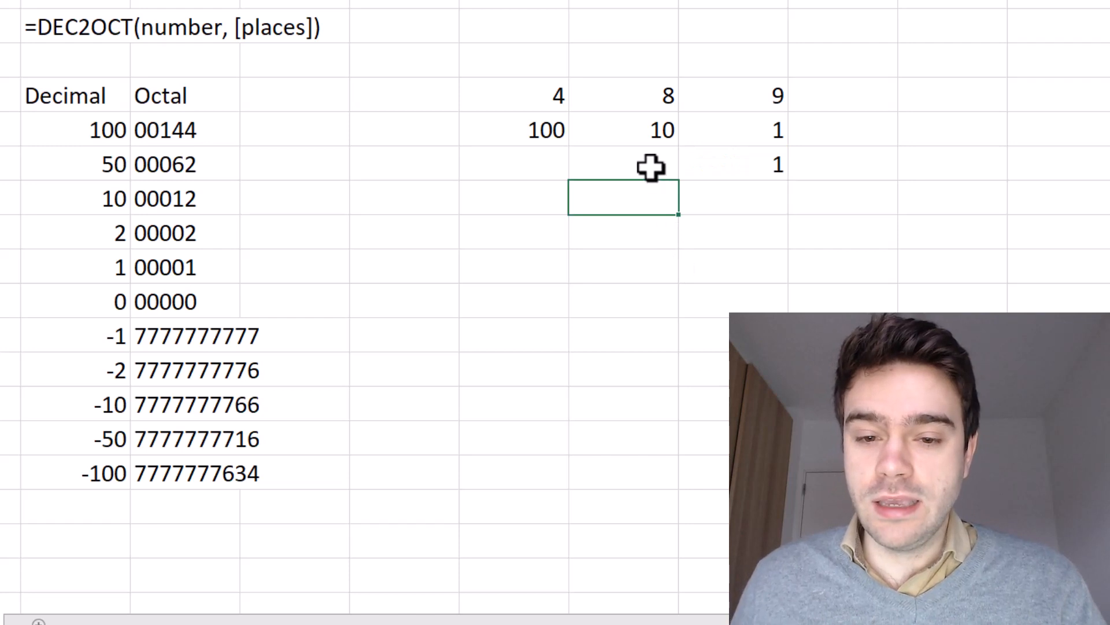
click(649, 166)
text(=10^^)
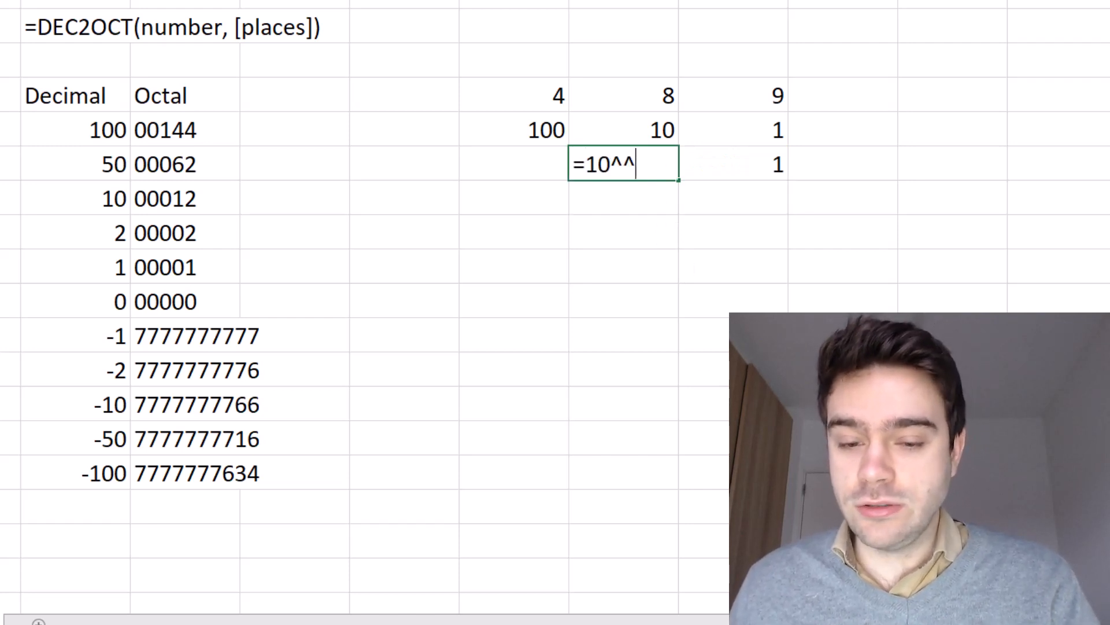
key(BackSpace)
text(1)
key(Return)
key(Up)
key(Left)
text(=10^^)
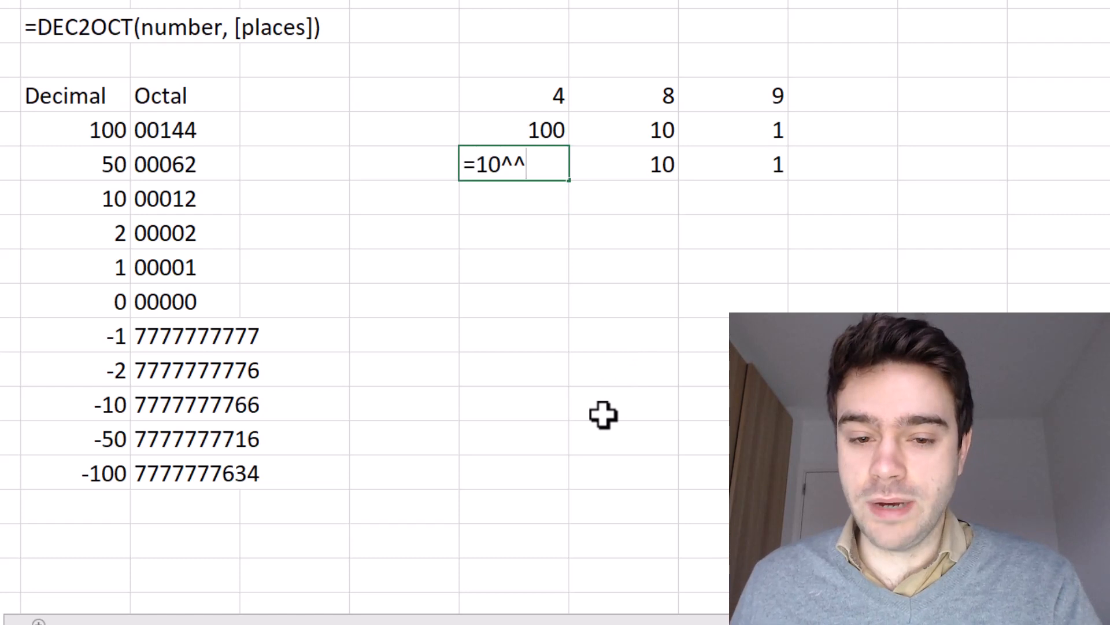
key(BackSpace)
text(2)
key(Return)
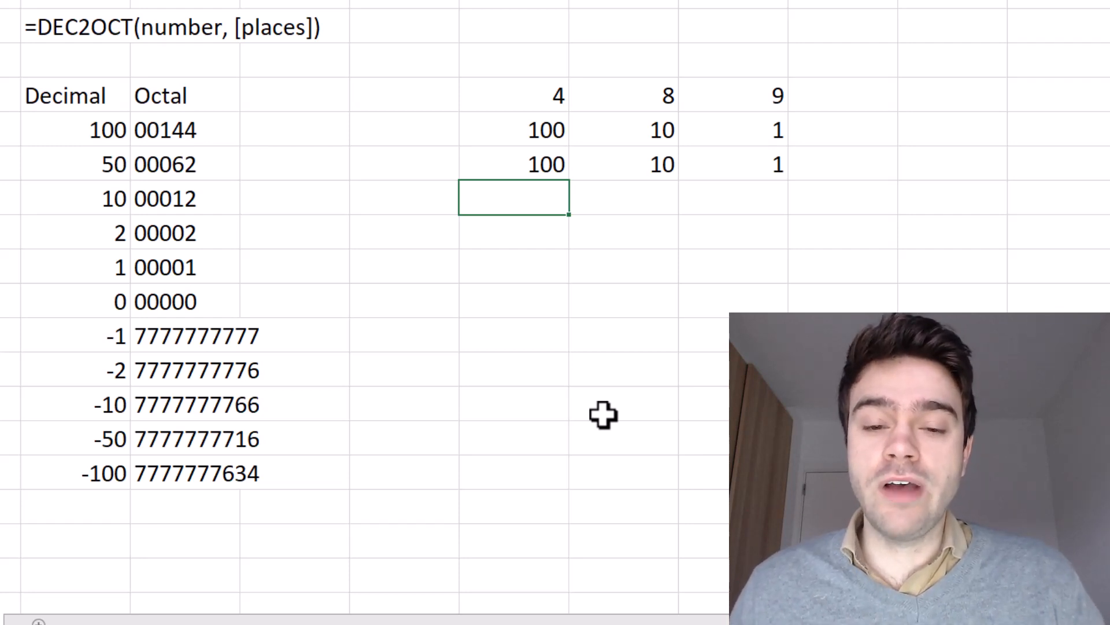
Enter =F4*F5 in F7 for 400 and fill it right to H7, giving 80 and 9
text(=)
click(550, 92)
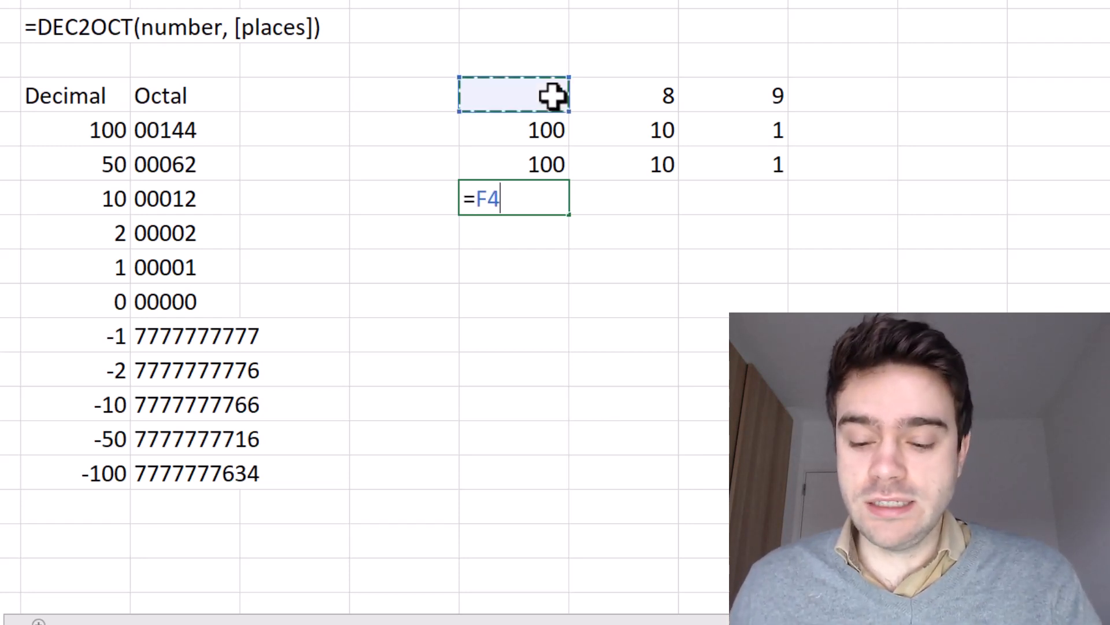
text(*)
click(558, 153)
key(Return)
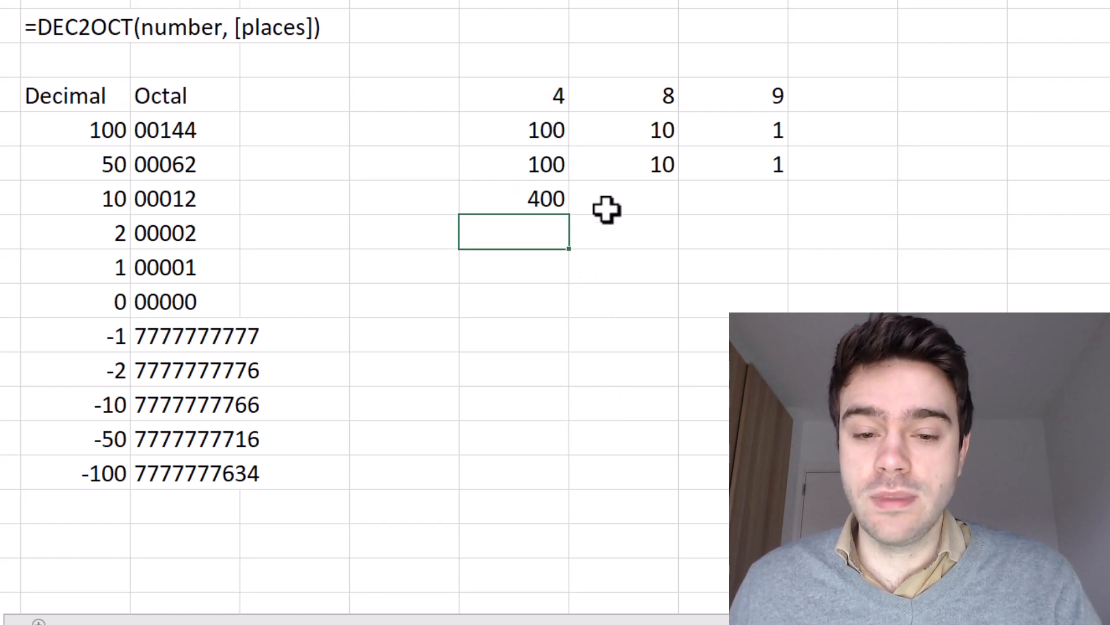
click(561, 203)
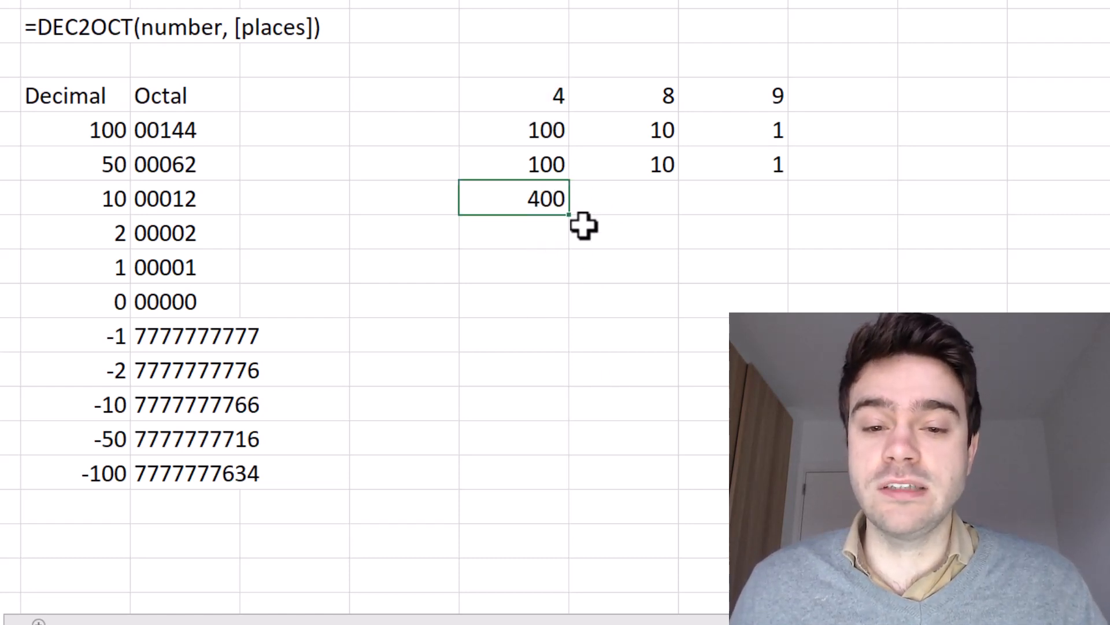
key(Up)
key(Up)
key(Up)
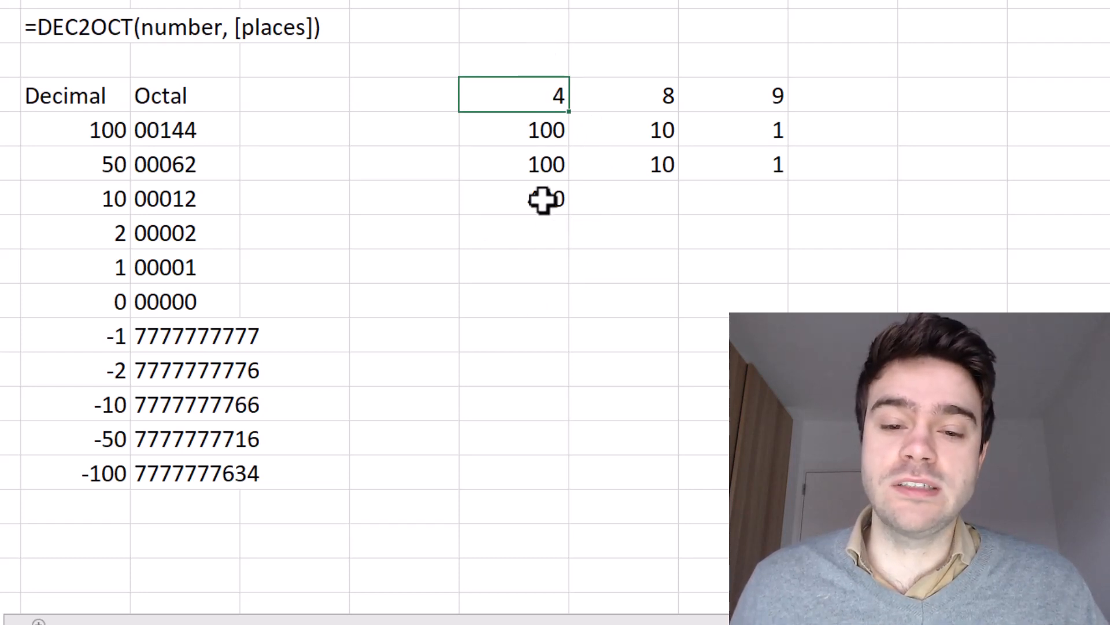
click(564, 201)
drag(570, 215, 751, 252)
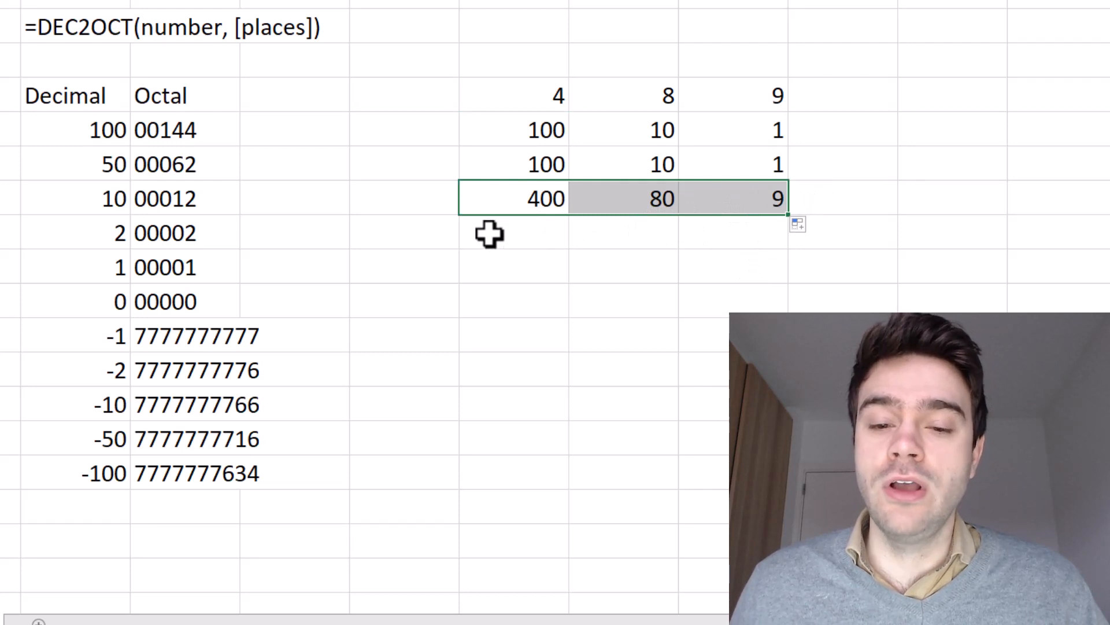
click(794, 198)
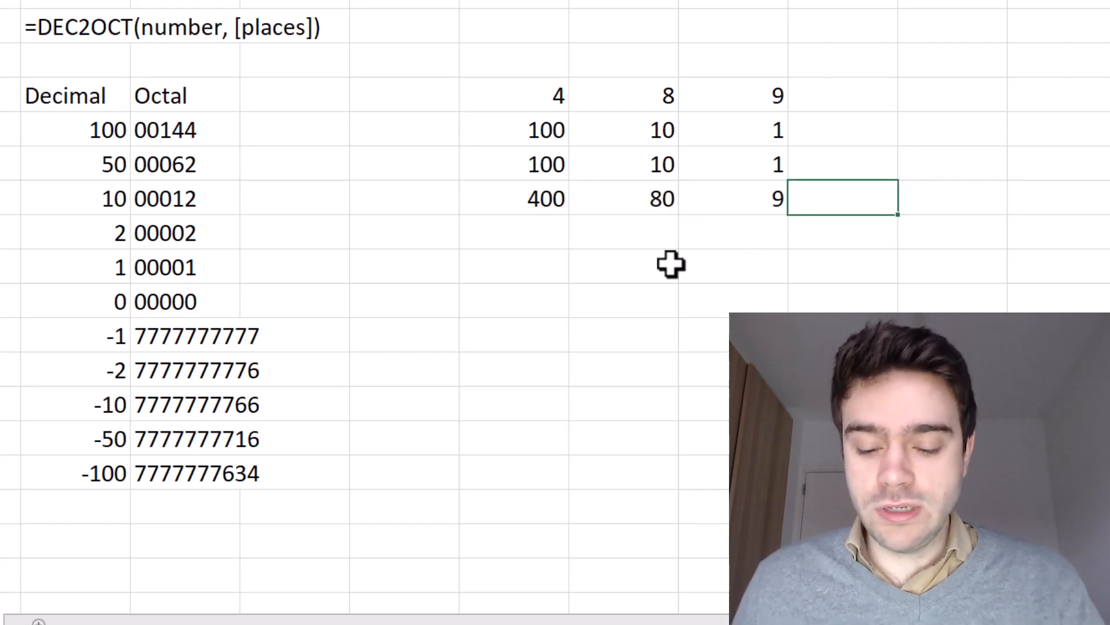
Total the products with =SUM(F7:H7) to get 489
text(=SUM()
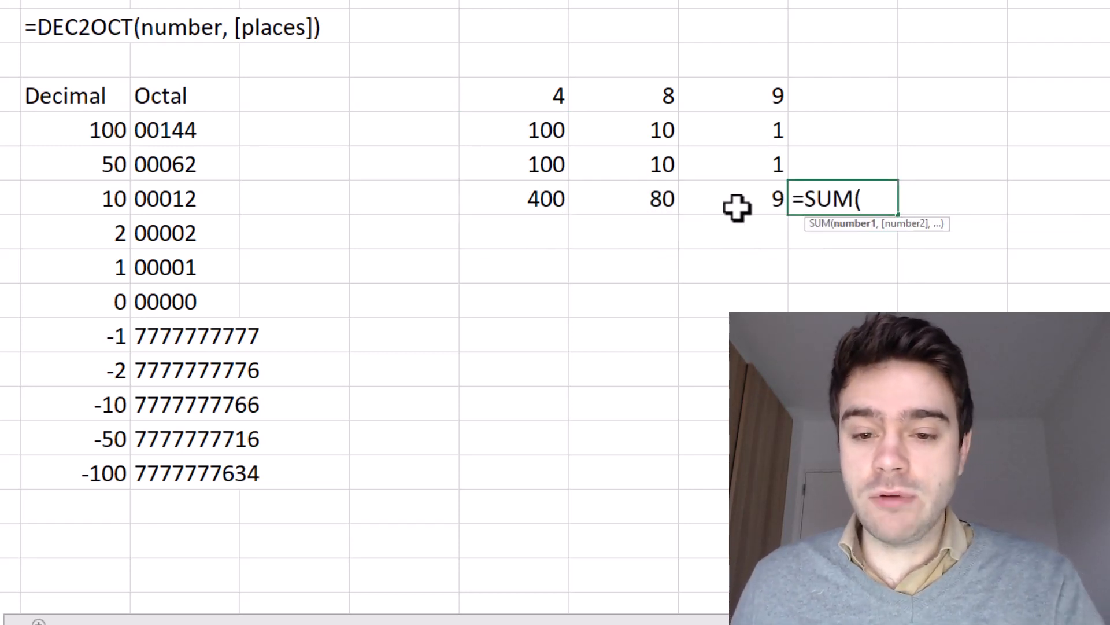
drag(737, 207, 552, 213)
key(Return)
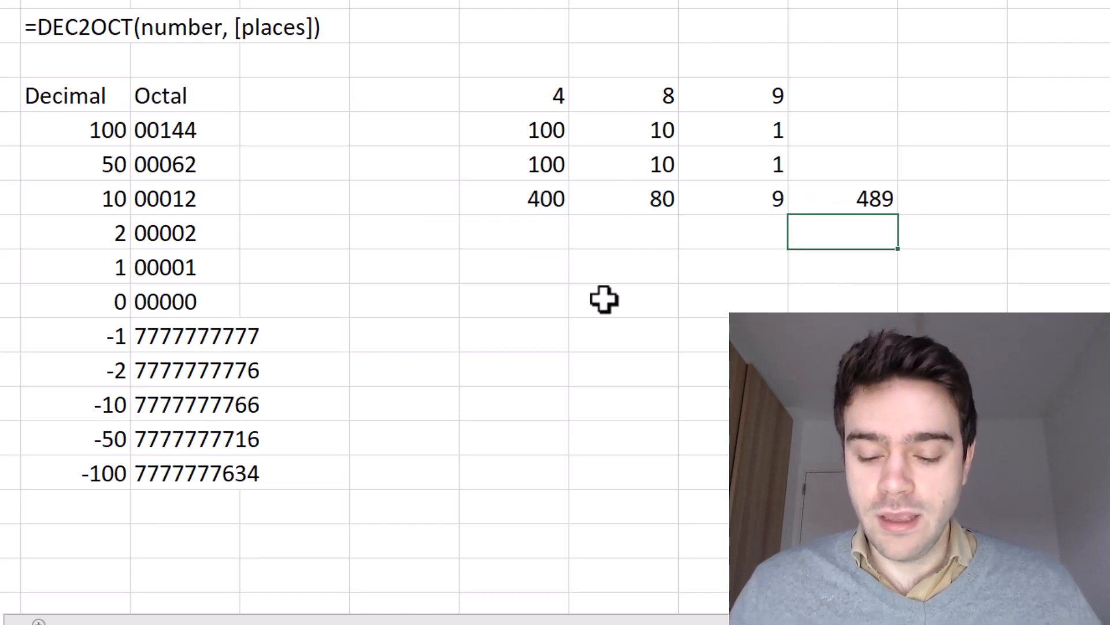
Convert the 489 total to octal with =DEC2OCT(I7), showing 751
text(=DEC)
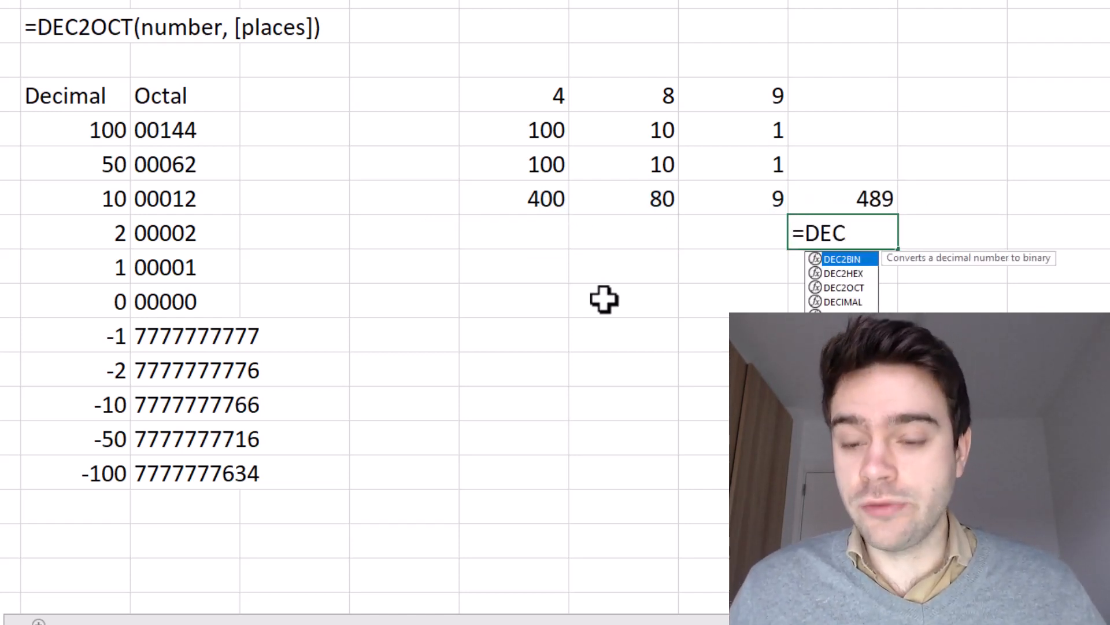
text(2OCT()
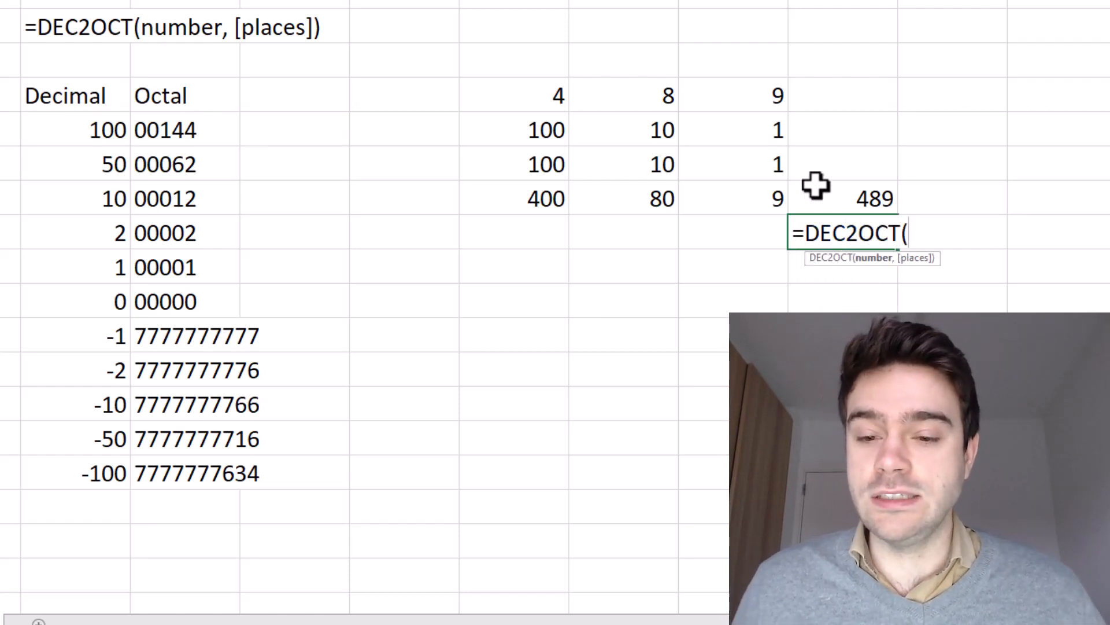
click(864, 198)
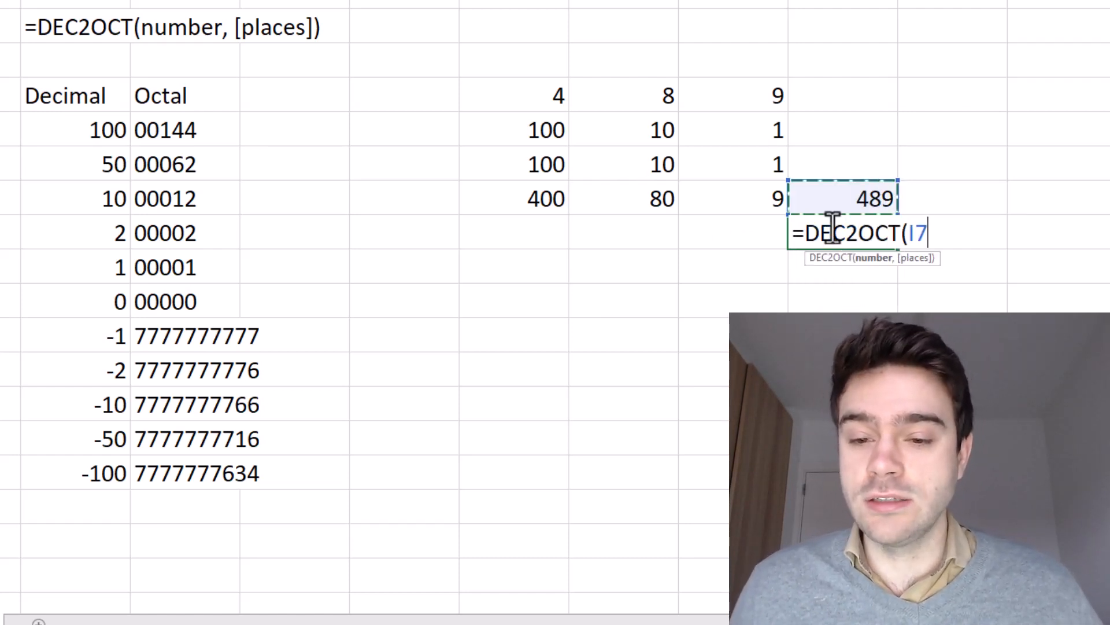
key(Return)
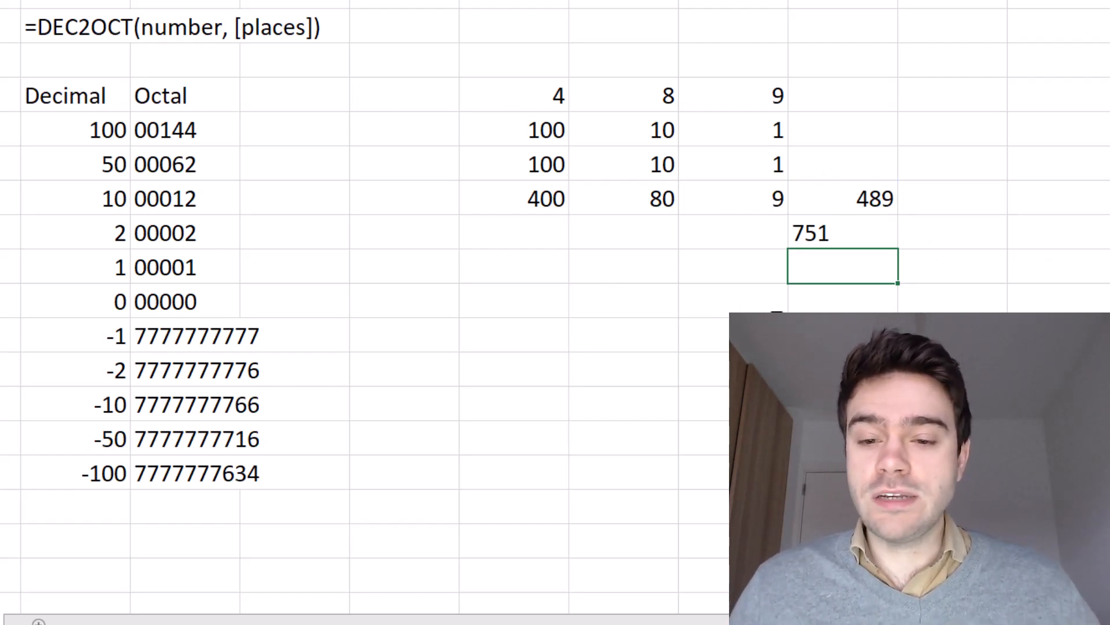
Enter the octal digits 7, 5 and 1 across a row below the table
click(503, 272)
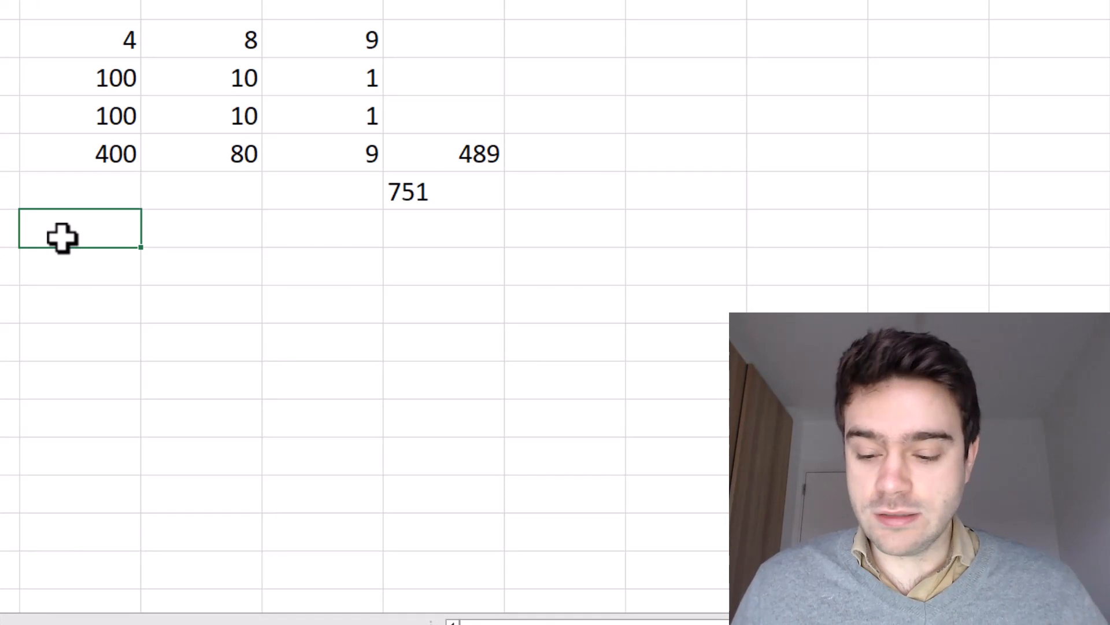
text(7)
key(Tab)
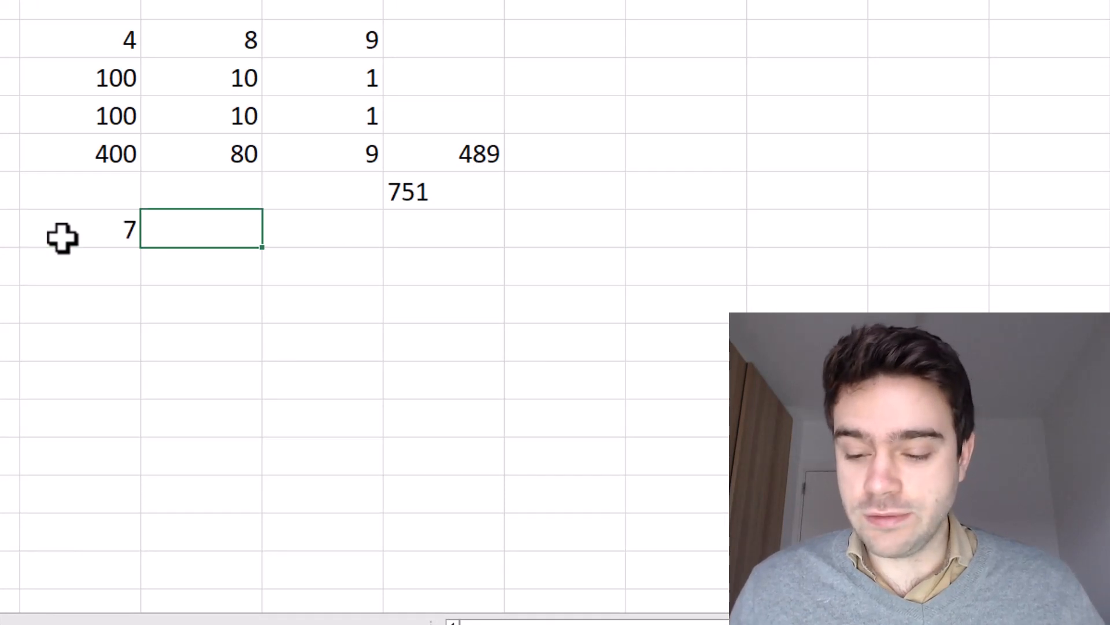
text(5)
key(Tab)
text(1)
key(Tab)
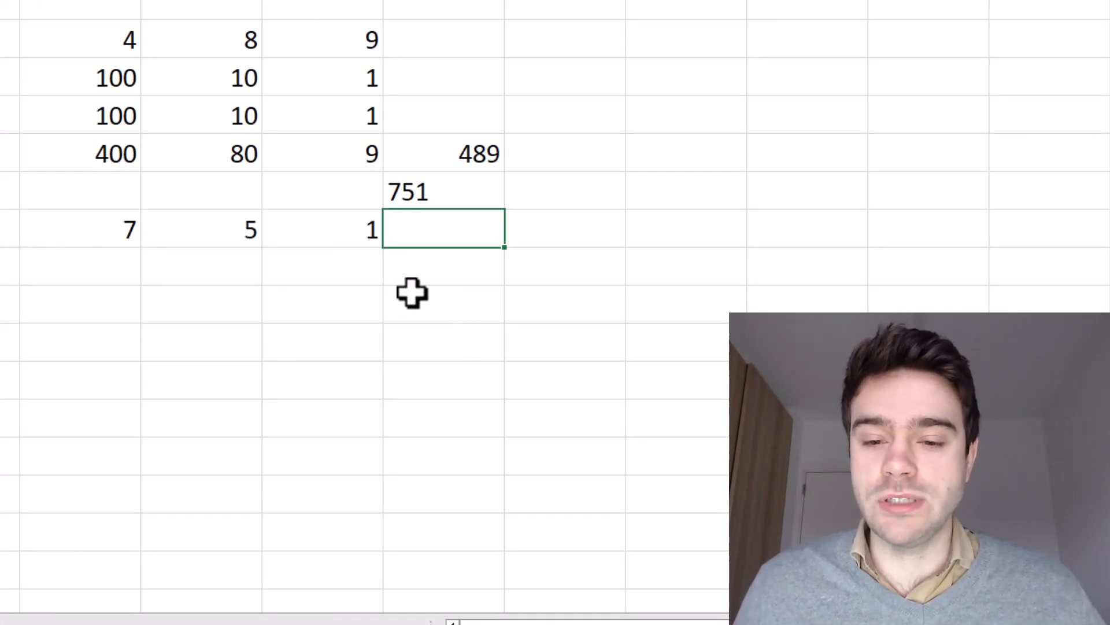
click(364, 318)
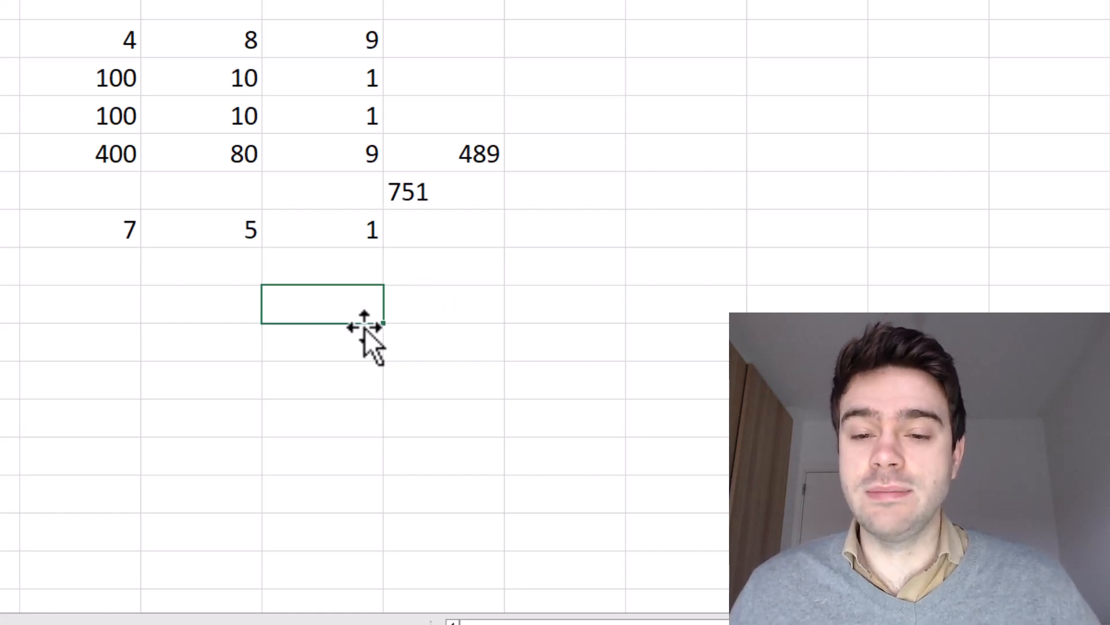
click(588, 11)
Start a new column with a 0, 1 counting series extended downward
text(0)
key(Return)
text(1)
drag(595, 10, 654, 359)
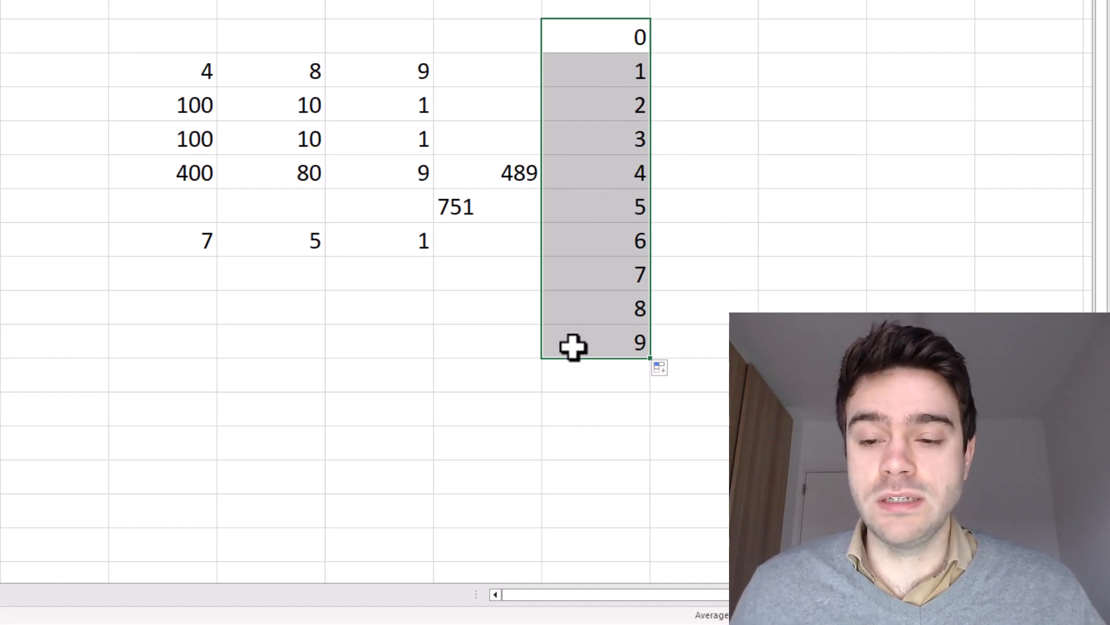
Give the cells holding 0 through 7 a yellow fill
drag(585, 272, 573, 38)
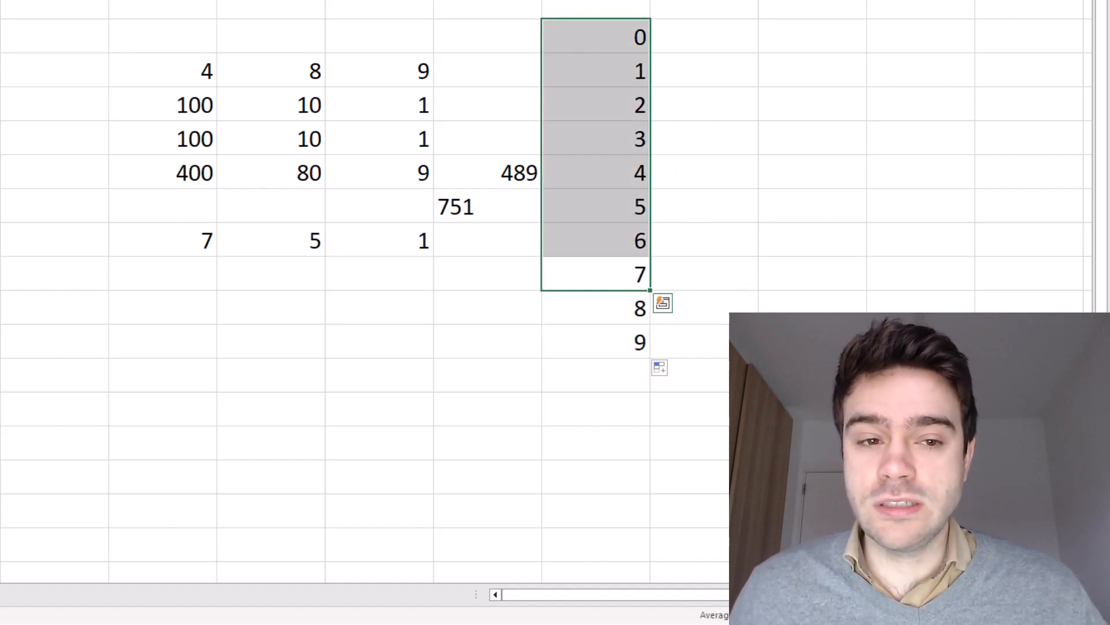
click(35, 3)
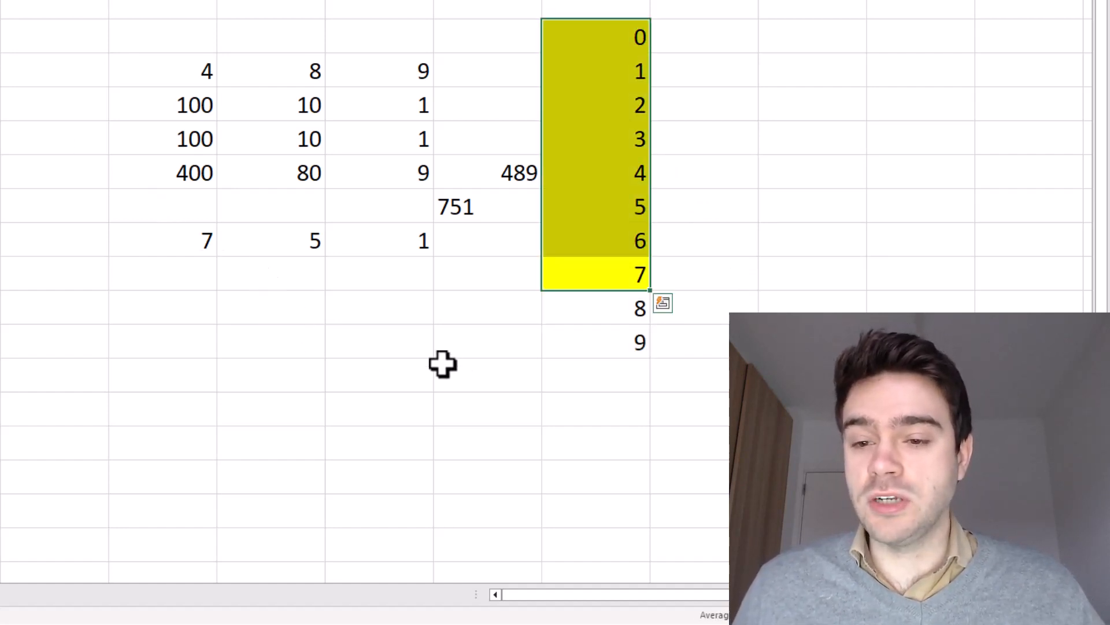
click(480, 366)
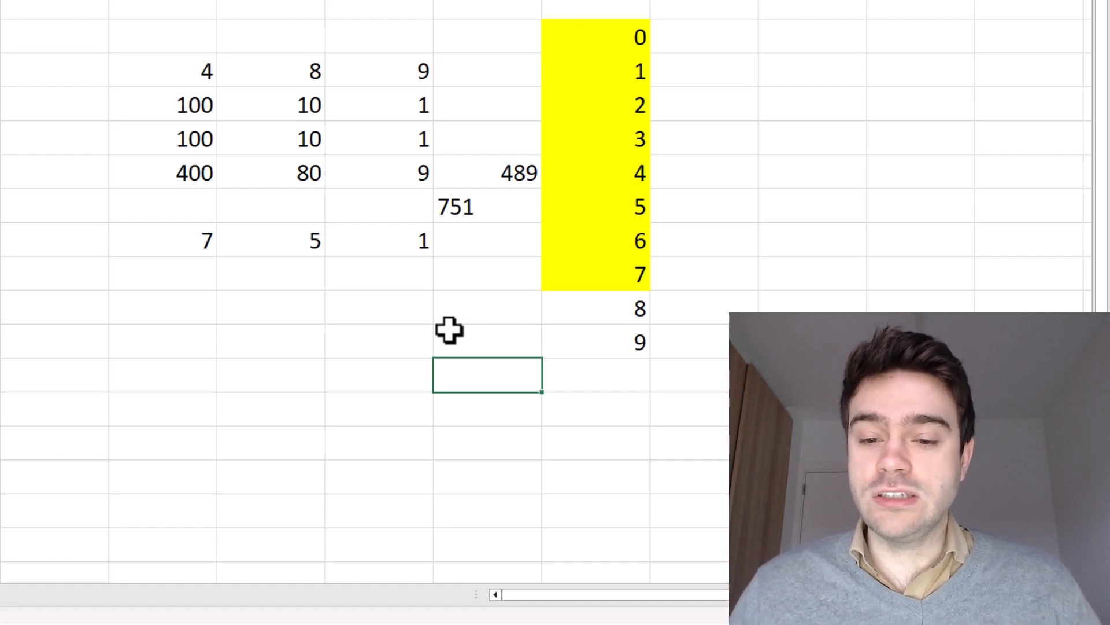
Enter the octal place values 1, 8 and 64 under the digits 1, 5 and 7
click(403, 283)
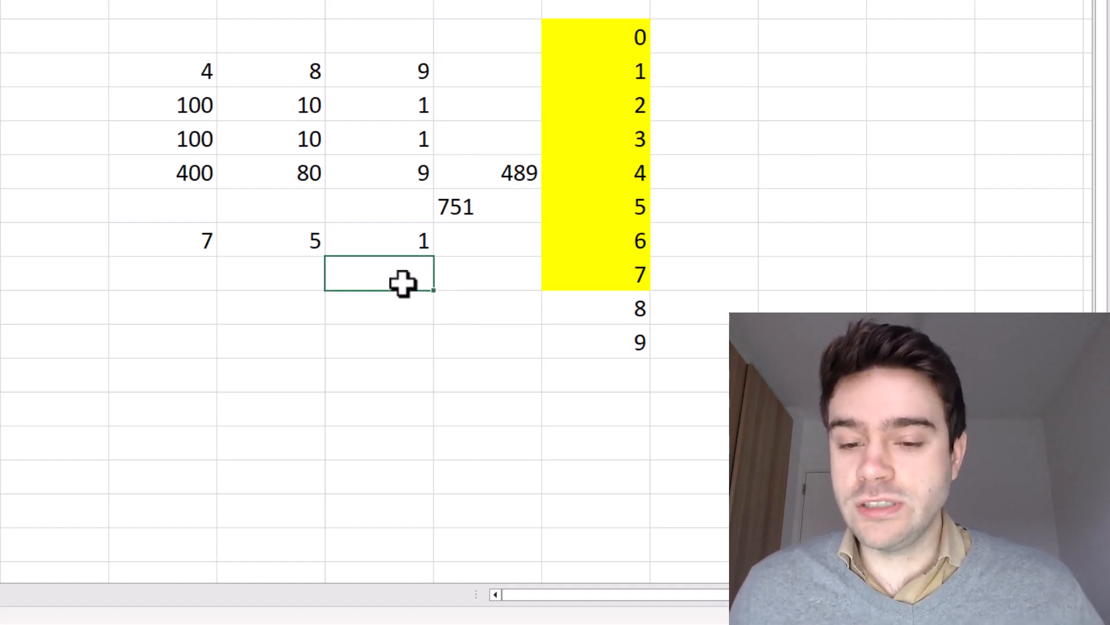
text(1)
click(295, 275)
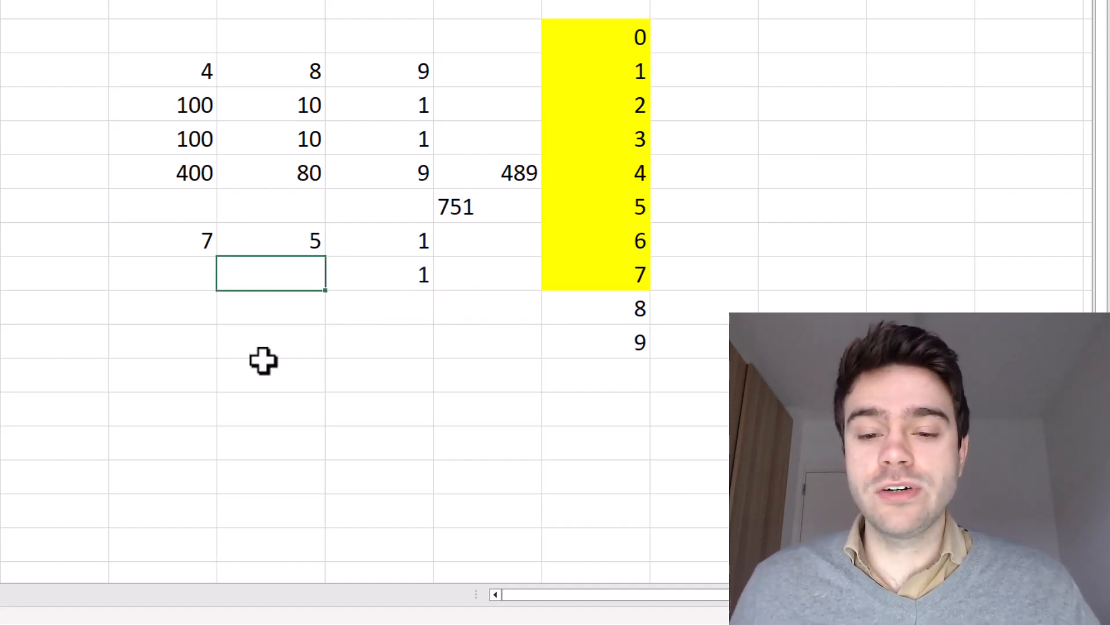
text(8)
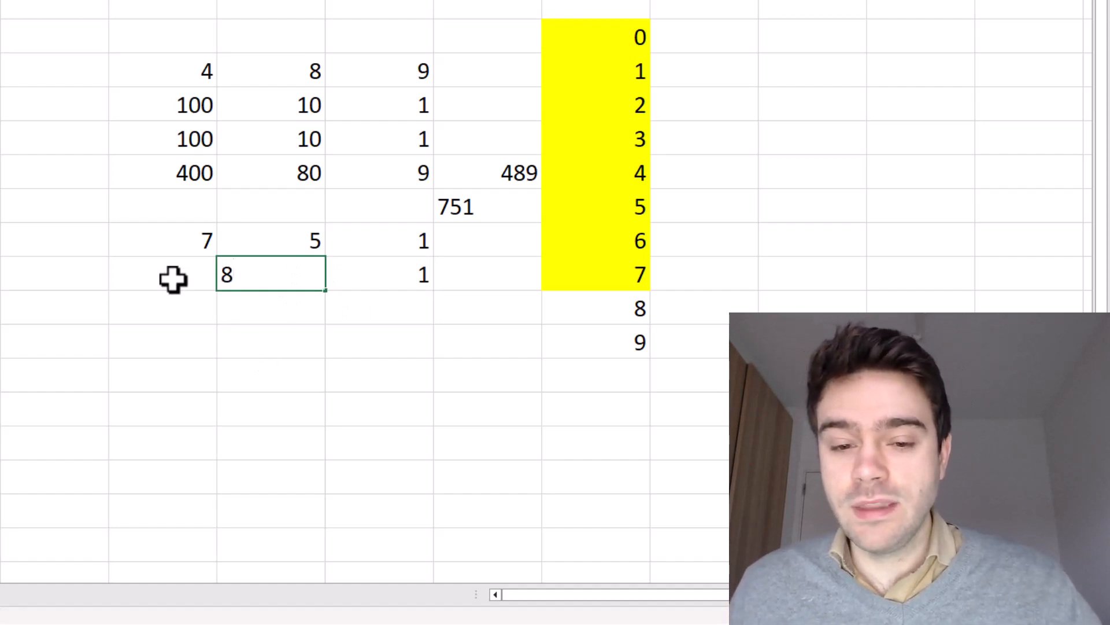
click(172, 279)
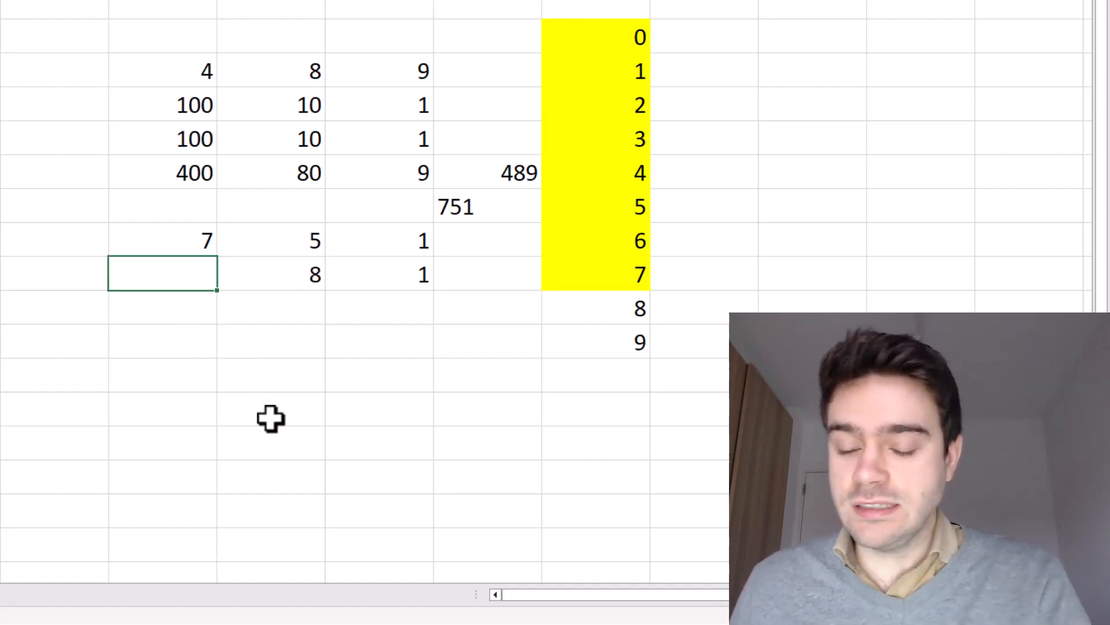
text(64)
key(Return)
Enter =8^0 and =8^1 in the row below the 1 and 8 place values
click(366, 315)
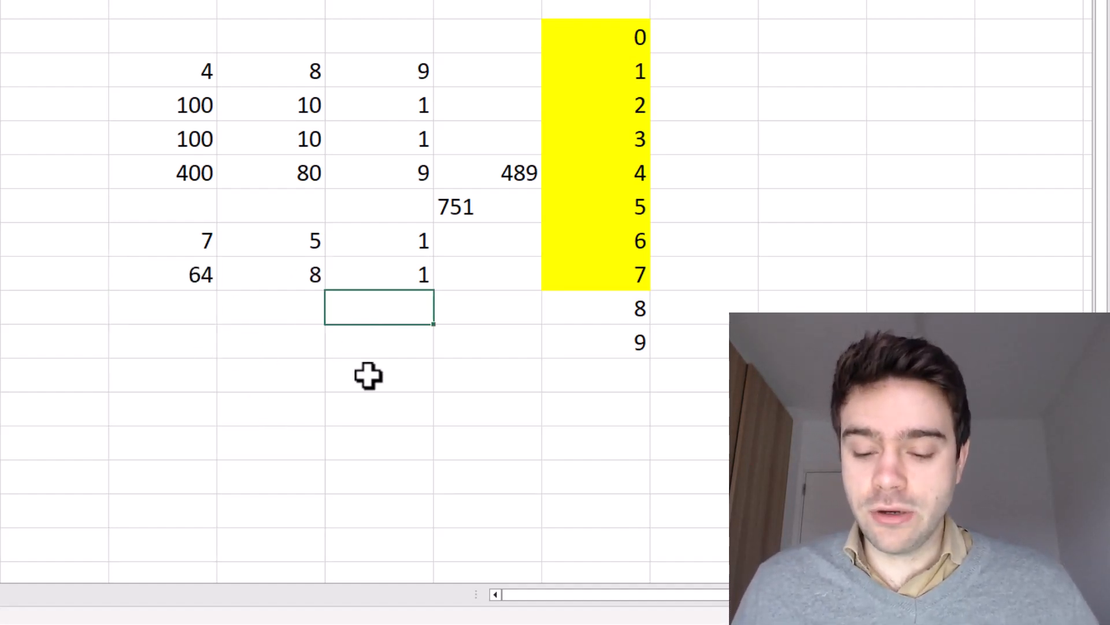
text(=8^^)
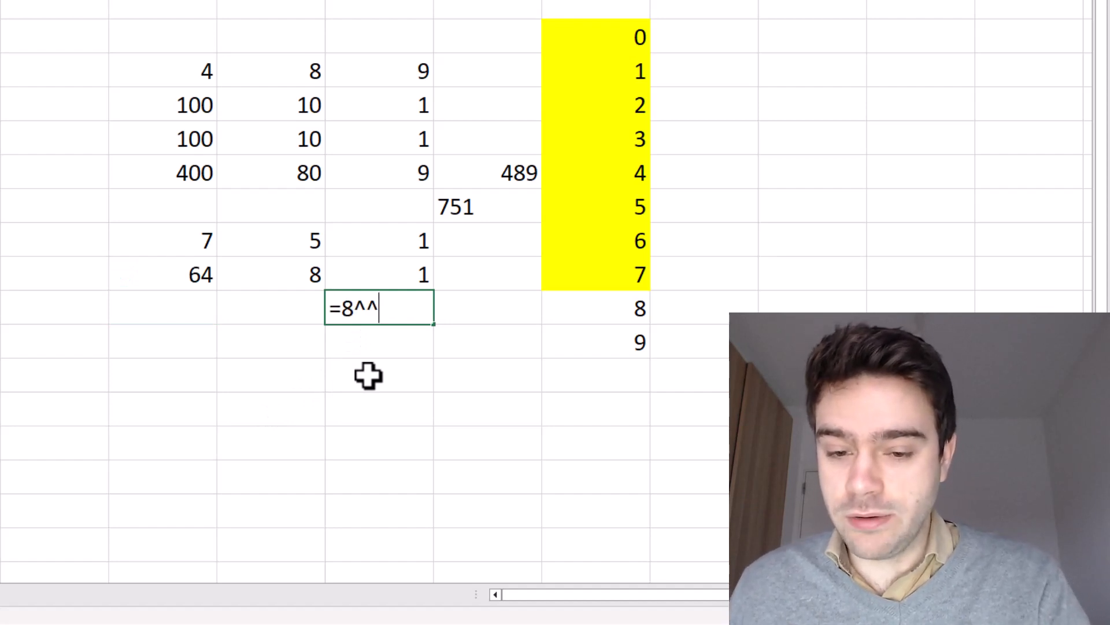
key(BackSpace)
text(0)
key(Return)
double_click(292, 315)
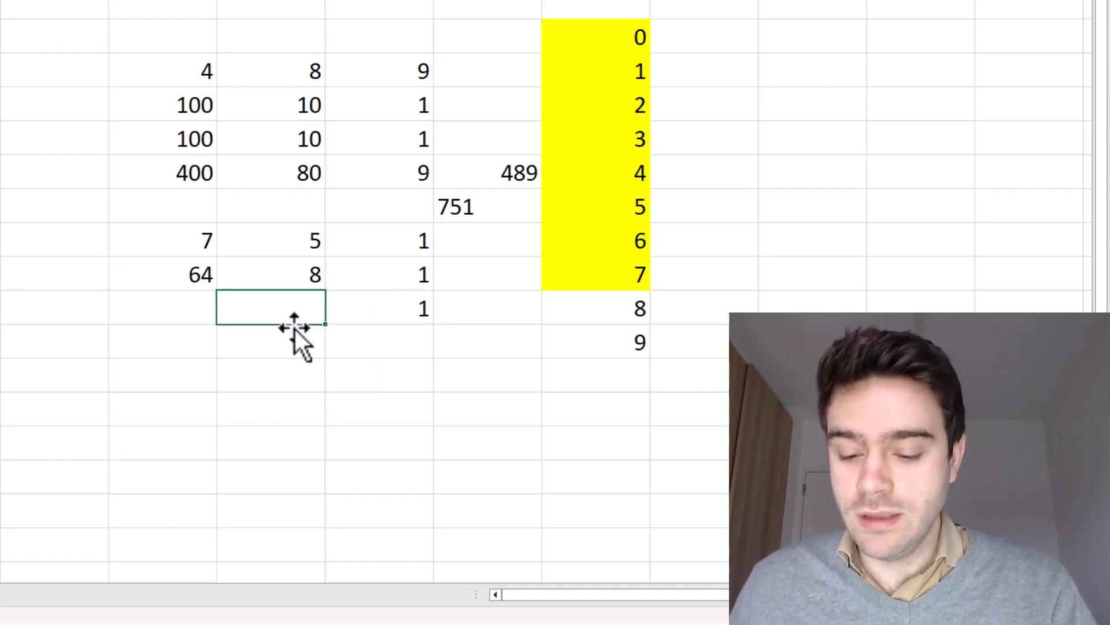
text(=8^^)
key(BackSpace)
text(2)
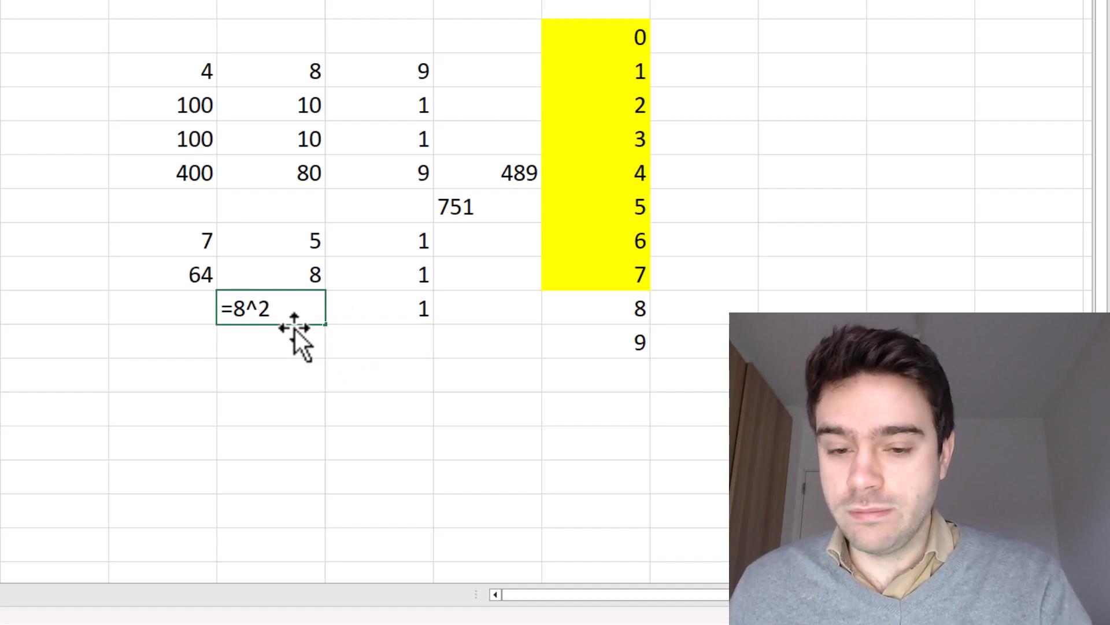
key(BackSpace)
text(1)
key(Return)
Enter the power-of-8 formula in the cell below the 64
click(195, 310)
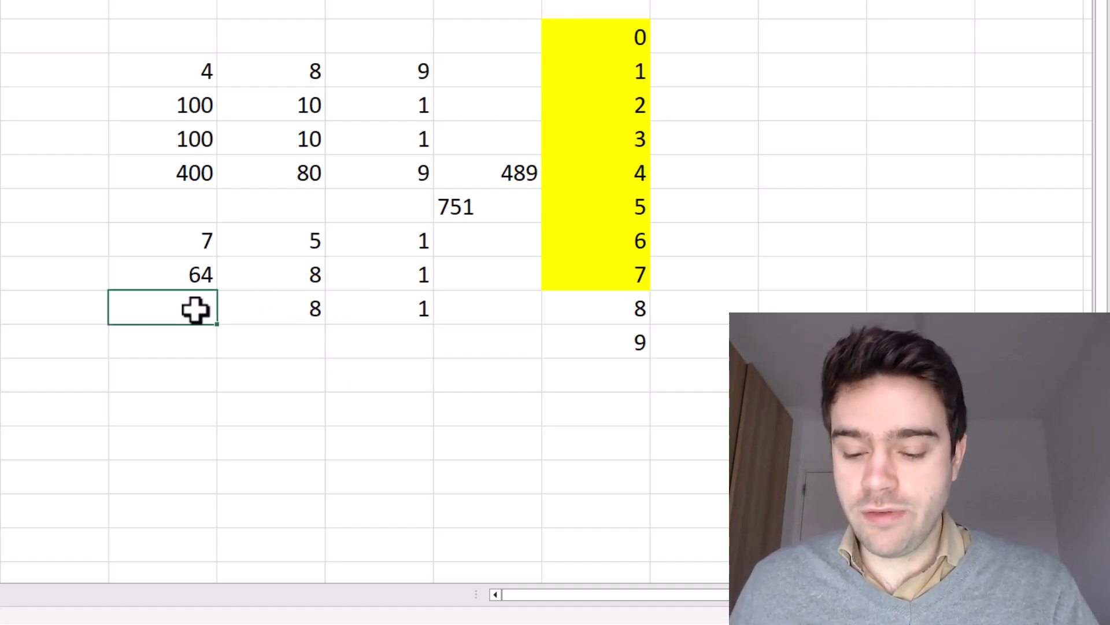
text(=8^^)
key(BackSpace)
text(0)
key(Return)
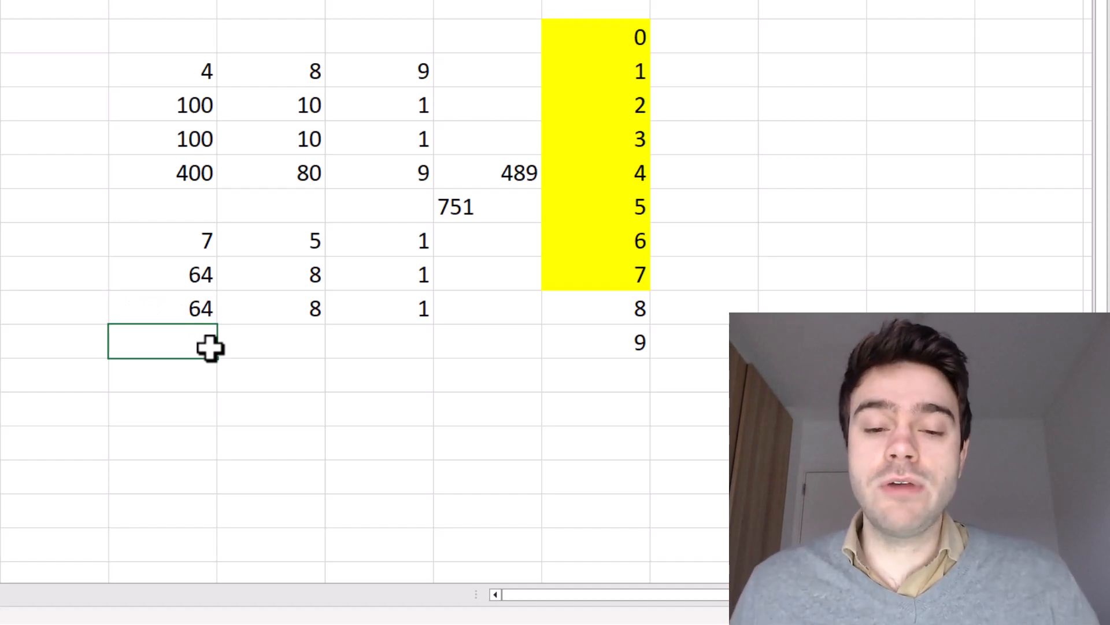
click(196, 312)
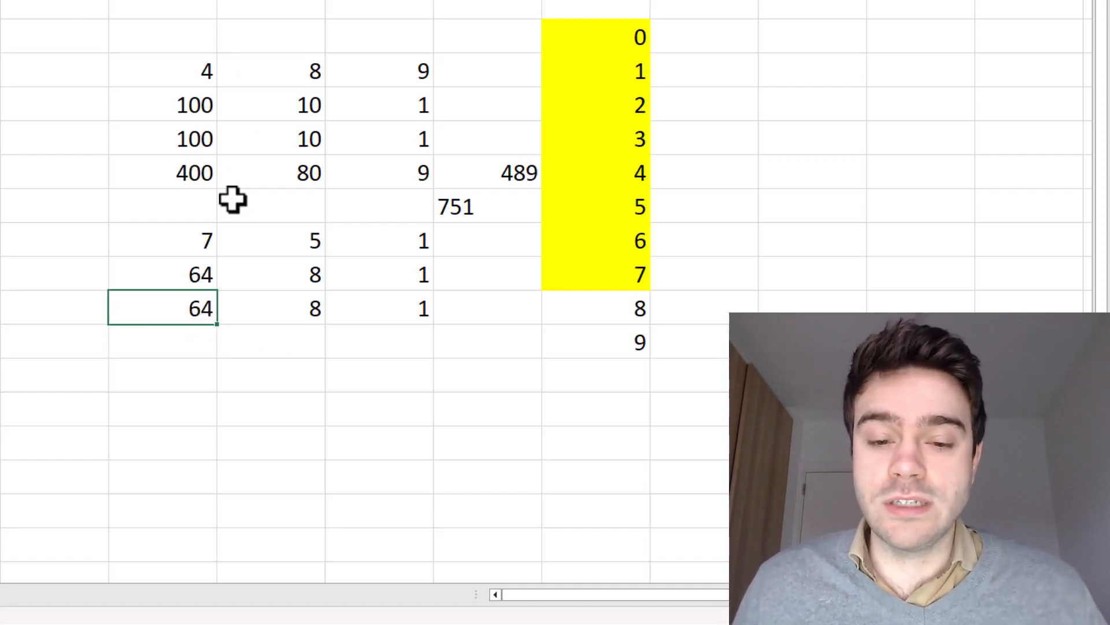
click(188, 354)
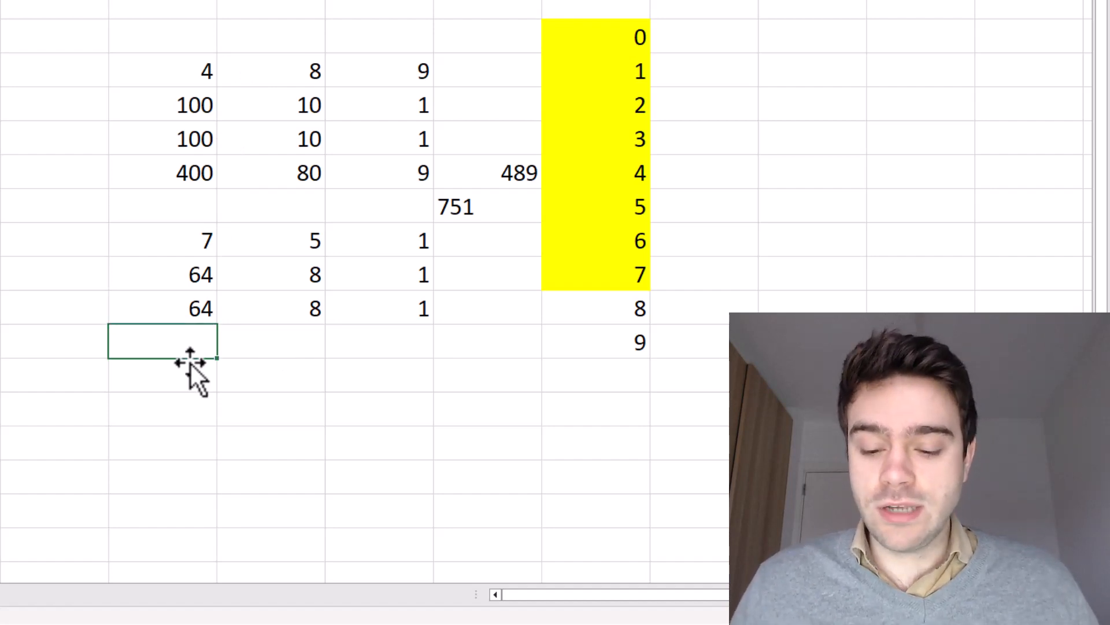
Multiply each octal digit by its place value, filled across to give 448, 40 and 1
text(=)
click(178, 235)
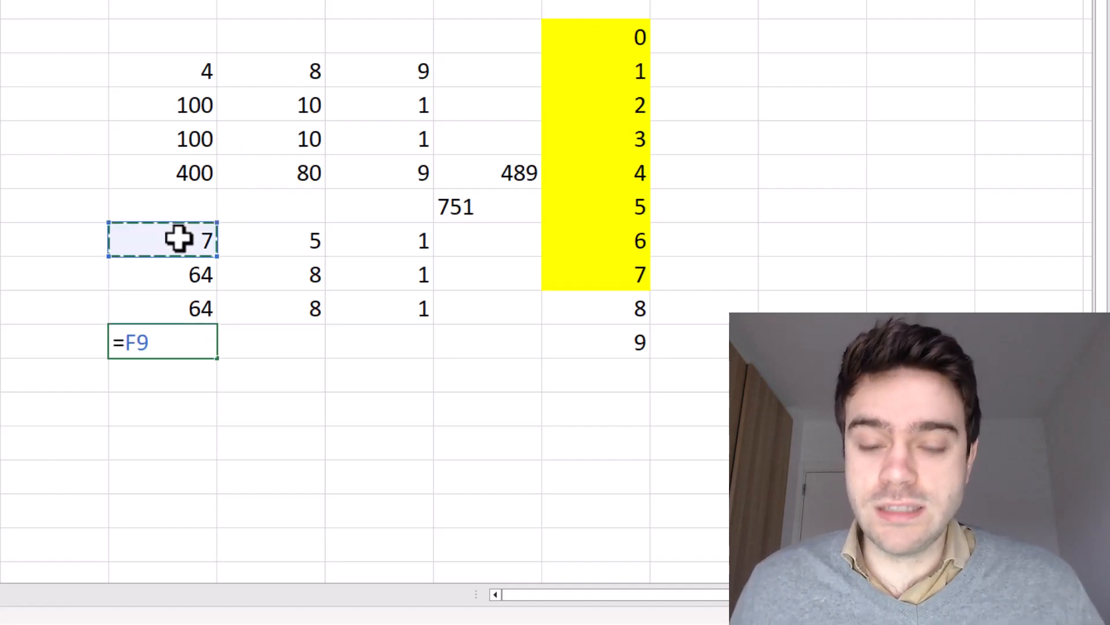
text(*)
click(173, 271)
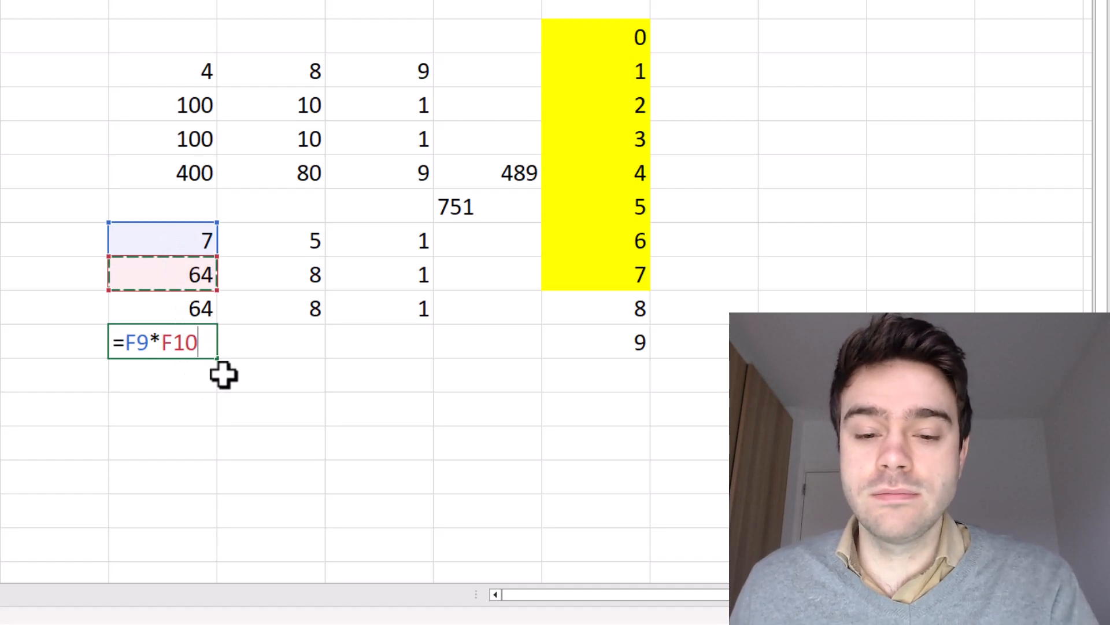
key(Return)
click(199, 351)
drag(220, 358, 441, 355)
Total the three products with SUM to confirm 489
click(493, 354)
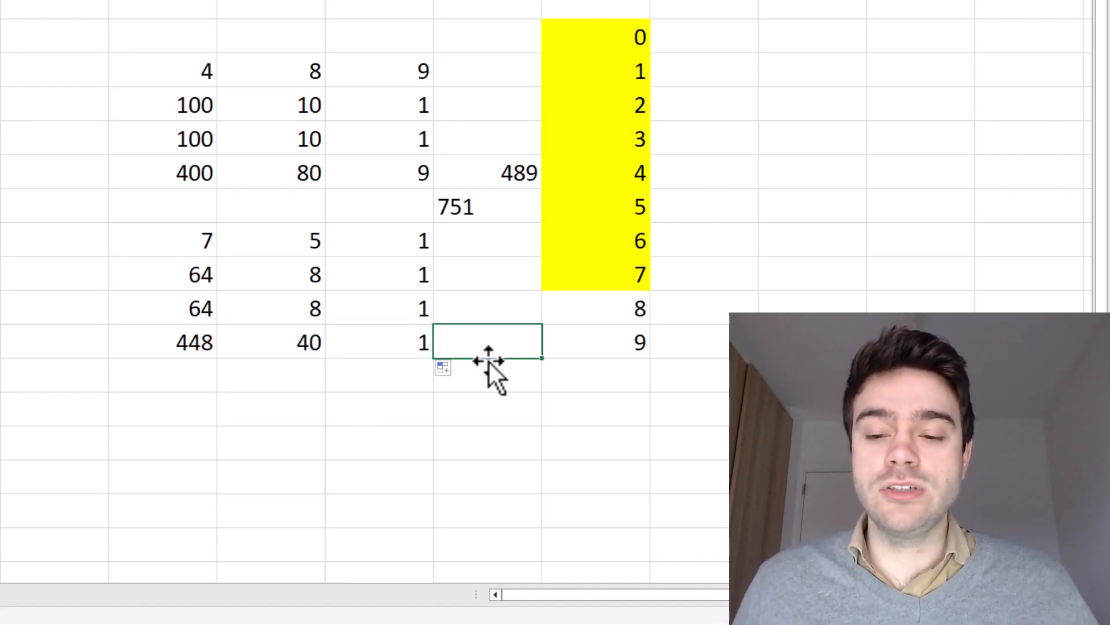
text(=SUM()
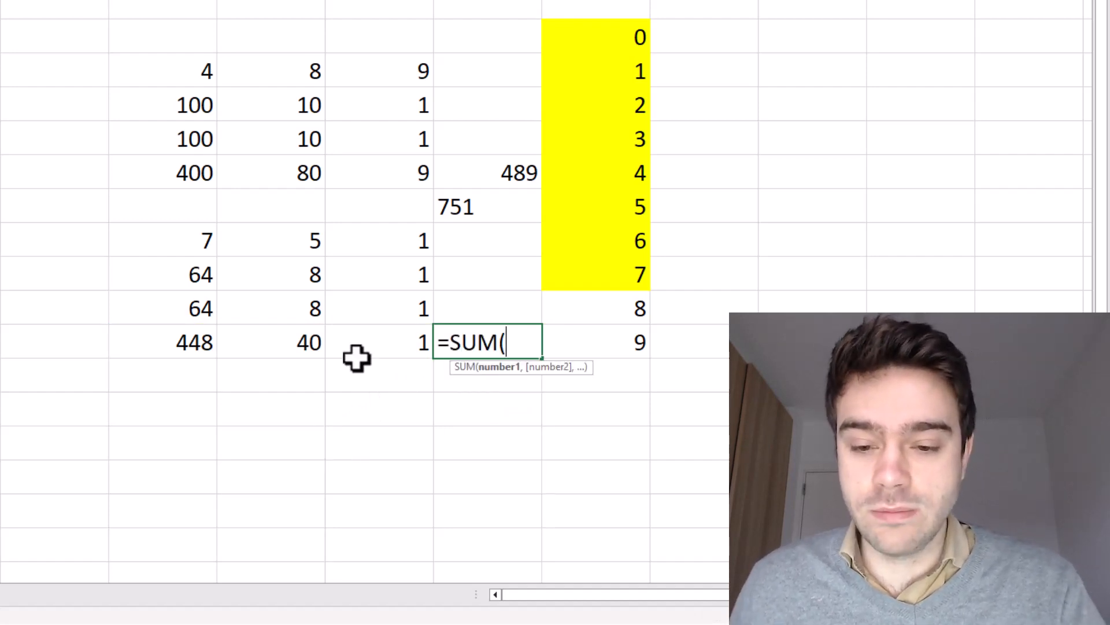
drag(354, 357, 167, 356)
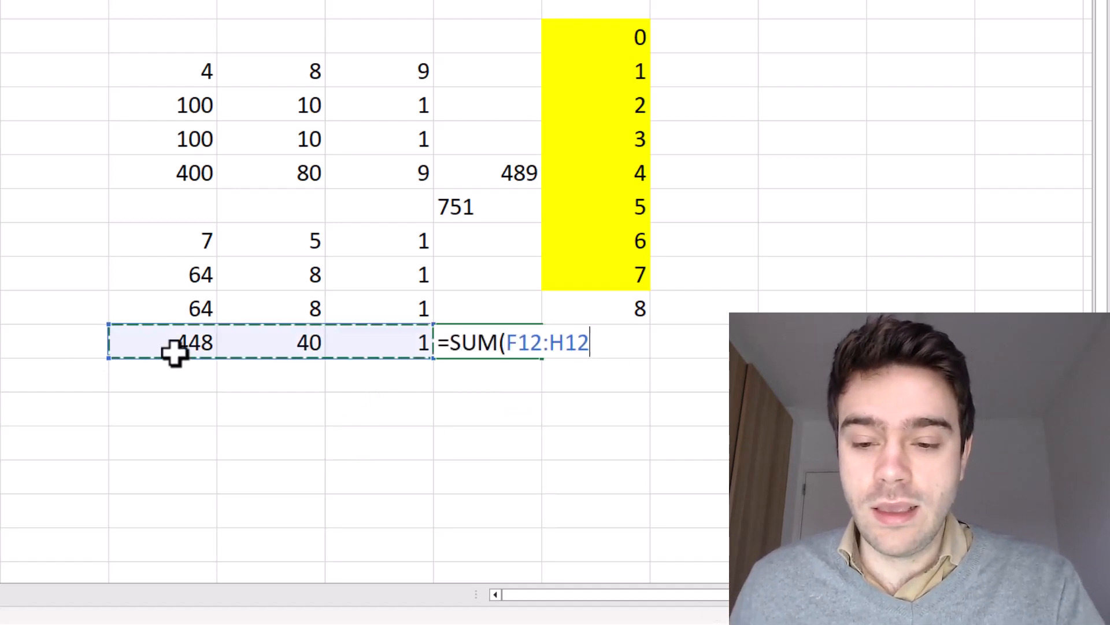
key(Return)
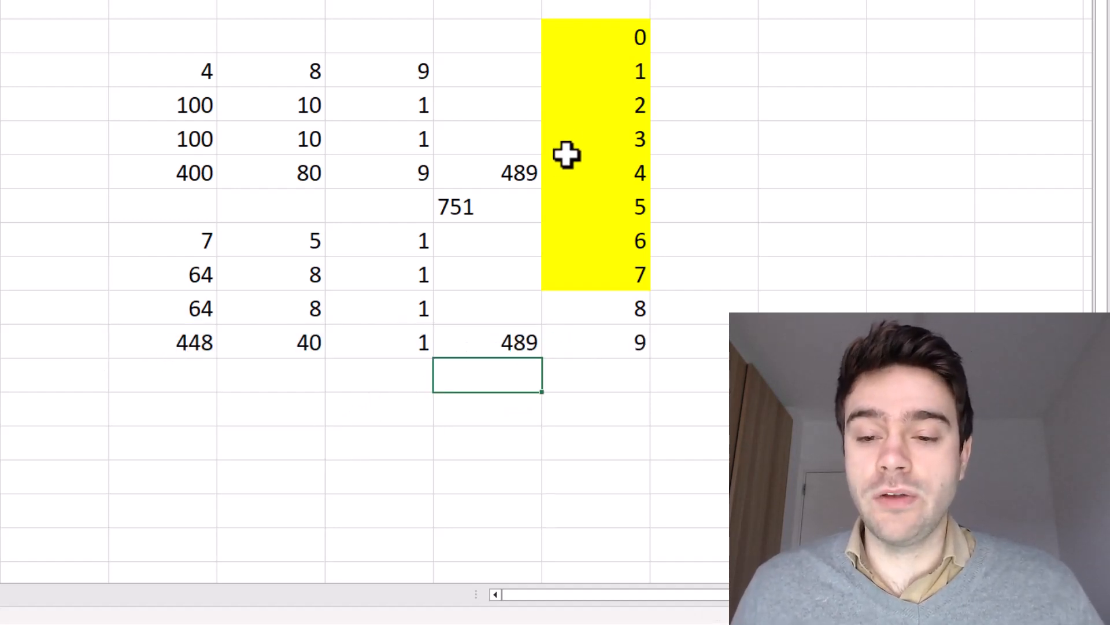